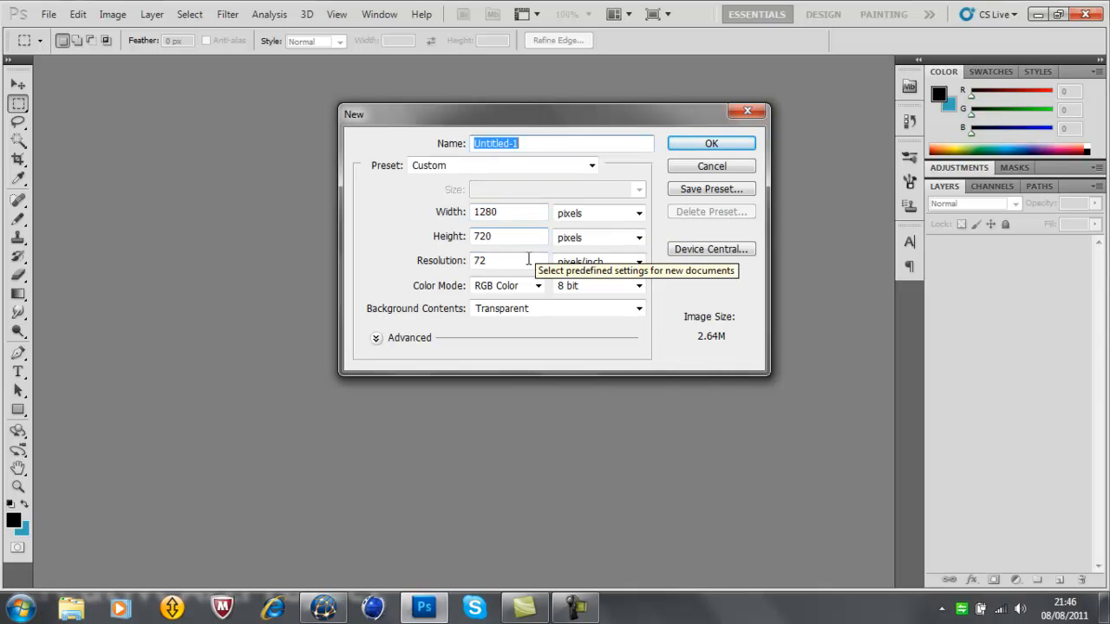
# Step: Create a 1280 x 720 pixel RGB document at 72 pixels/inch with transparent background, and reset the colours to the defaults
pyautogui.click(720, 144)
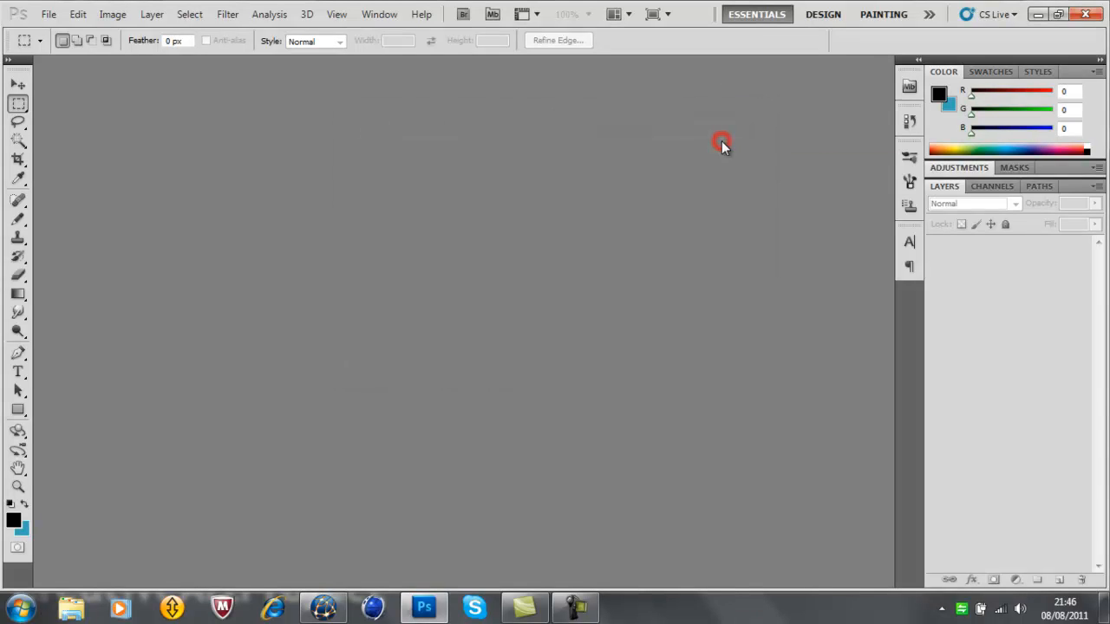
pyautogui.click(18, 85)
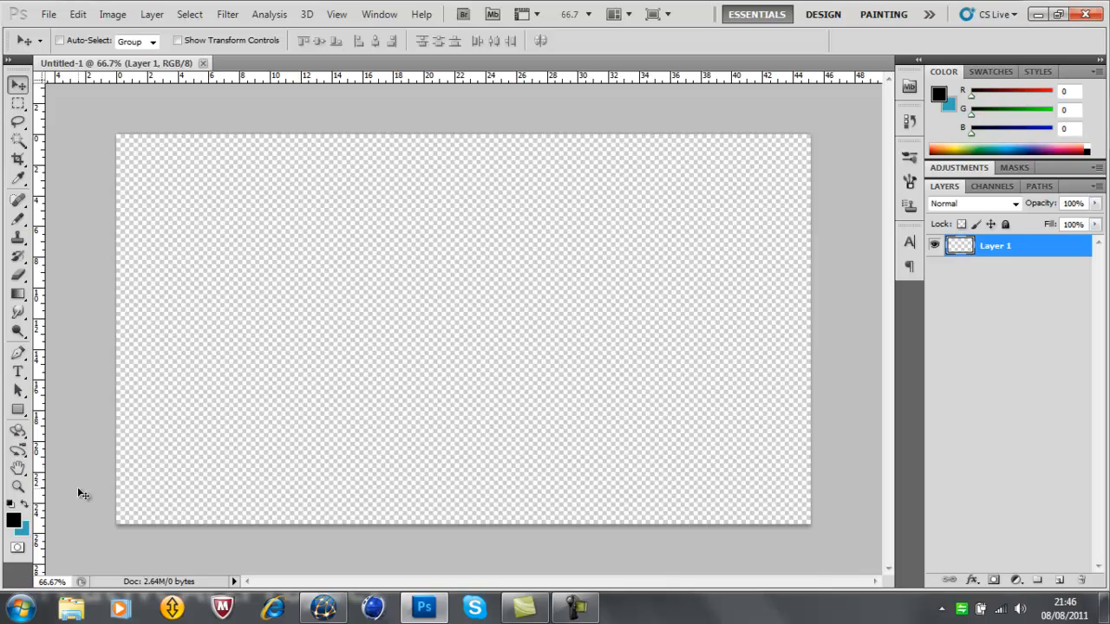
pyautogui.press('d')
# Step: Set the foreground colour to bright teal 0fabb1
pyautogui.click(13, 520)
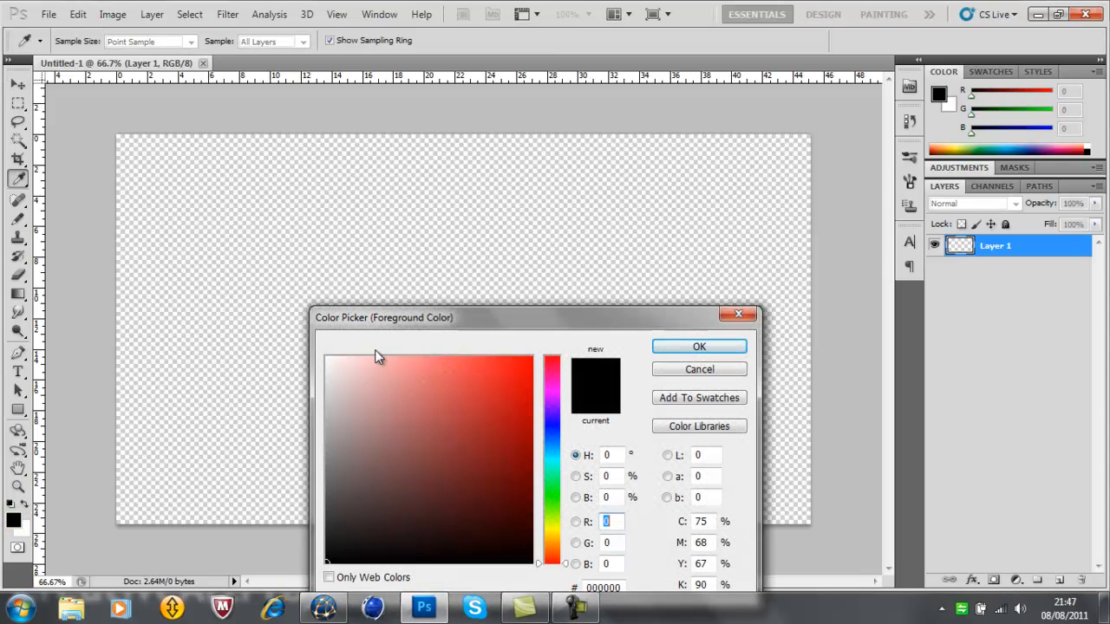
pyautogui.moveTo(549, 461); pyautogui.dragTo(548, 458)
pyautogui.moveTo(516, 416); pyautogui.dragTo(514, 419)
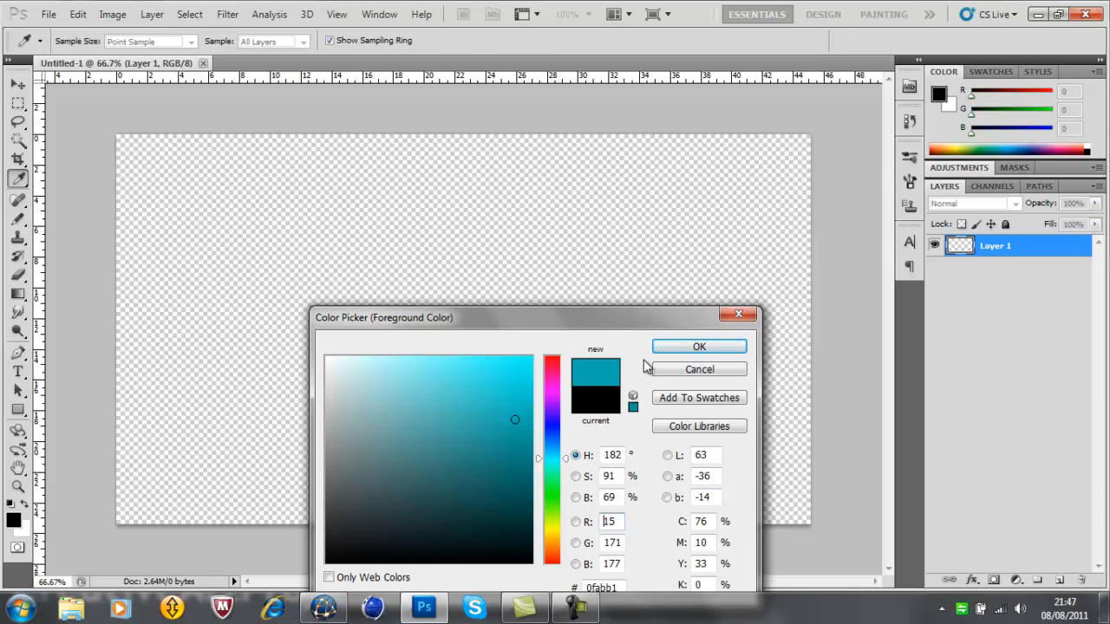
pyautogui.click(669, 346)
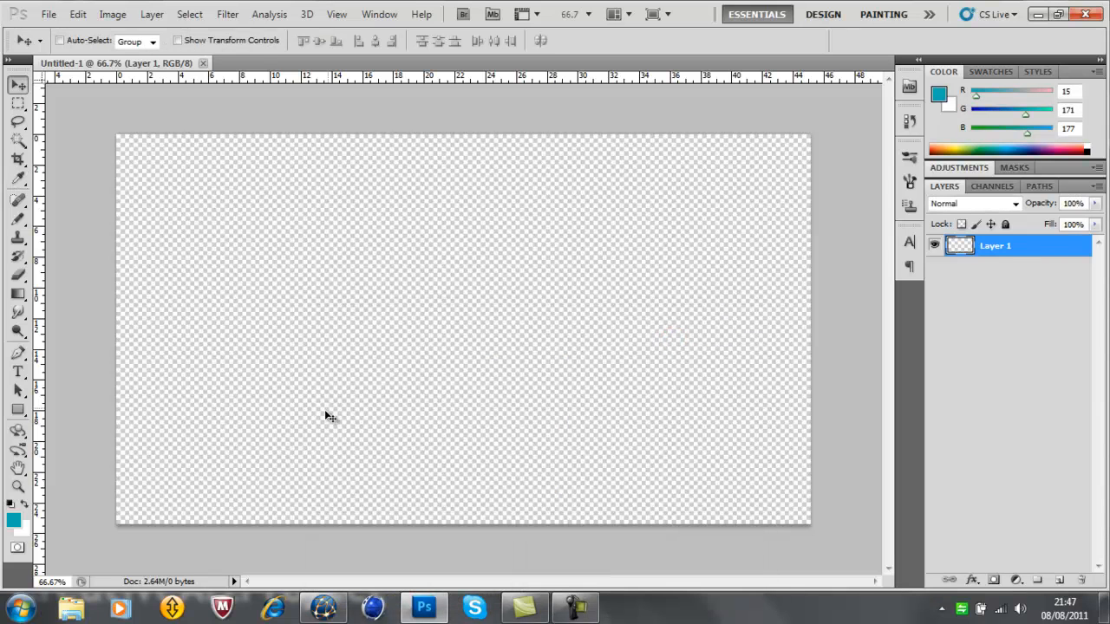
# Step: Make the second colour dark teal (R 4, G 90, B 93), keeping the bright teal as foreground and the dark teal as background
pyautogui.press('x')
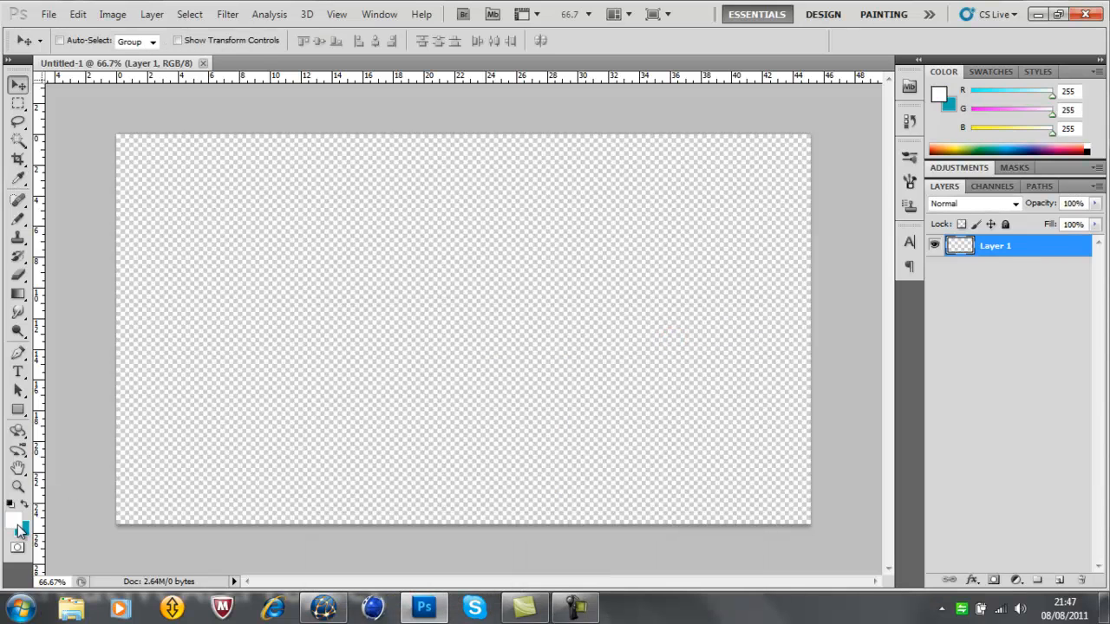
pyautogui.click(16, 523)
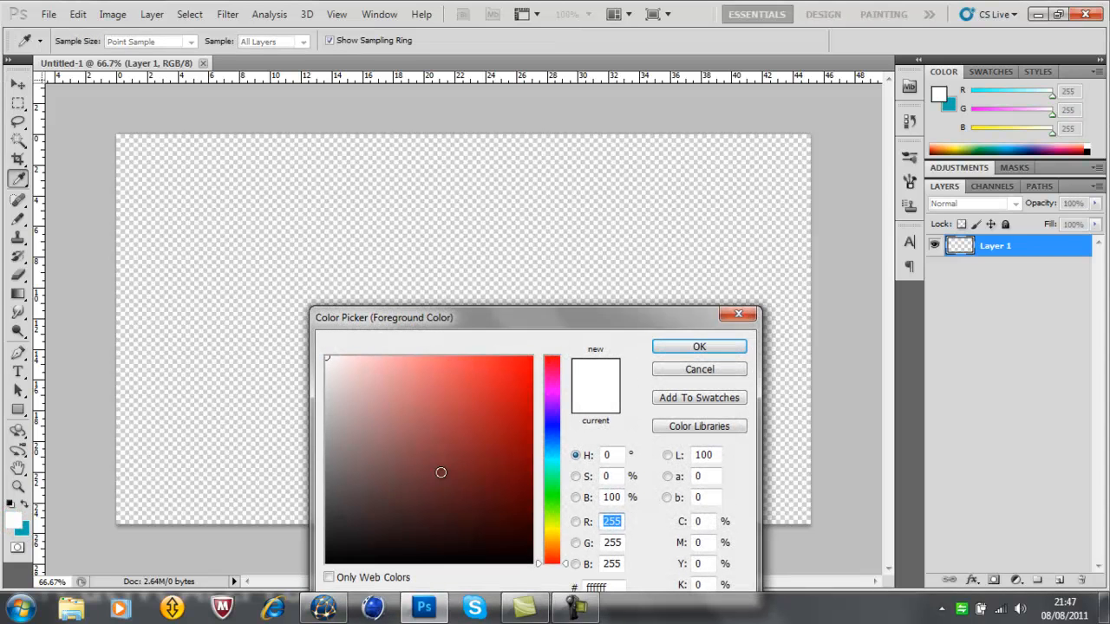
pyautogui.moveTo(556, 459); pyautogui.dragTo(551, 458)
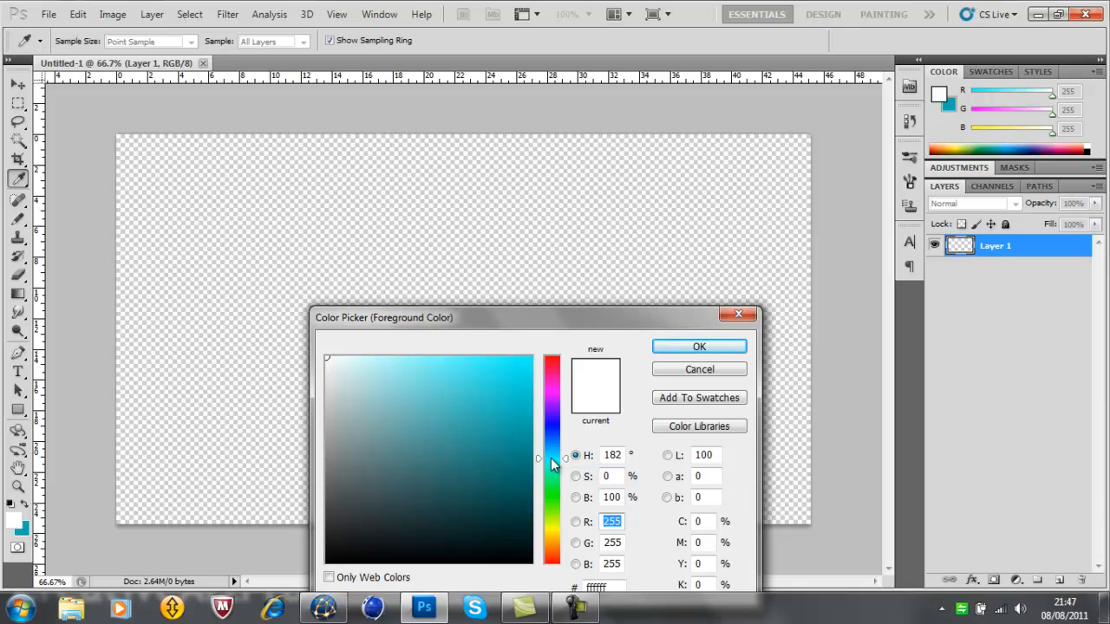
pyautogui.moveTo(511, 469); pyautogui.dragTo(523, 487)
pyautogui.click(675, 345)
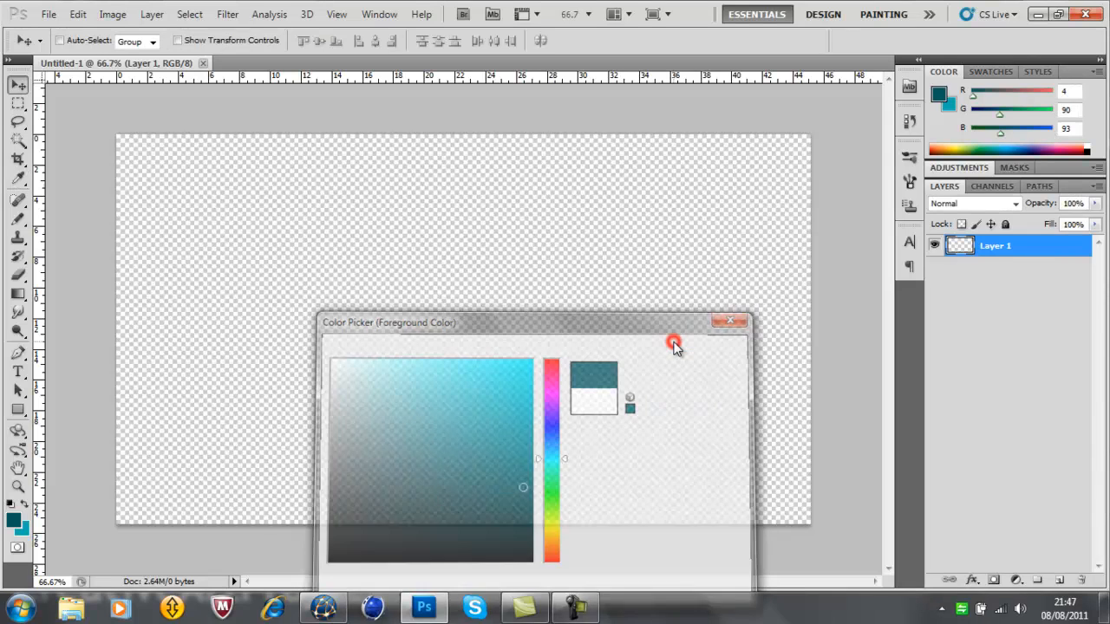
pyautogui.press('x')
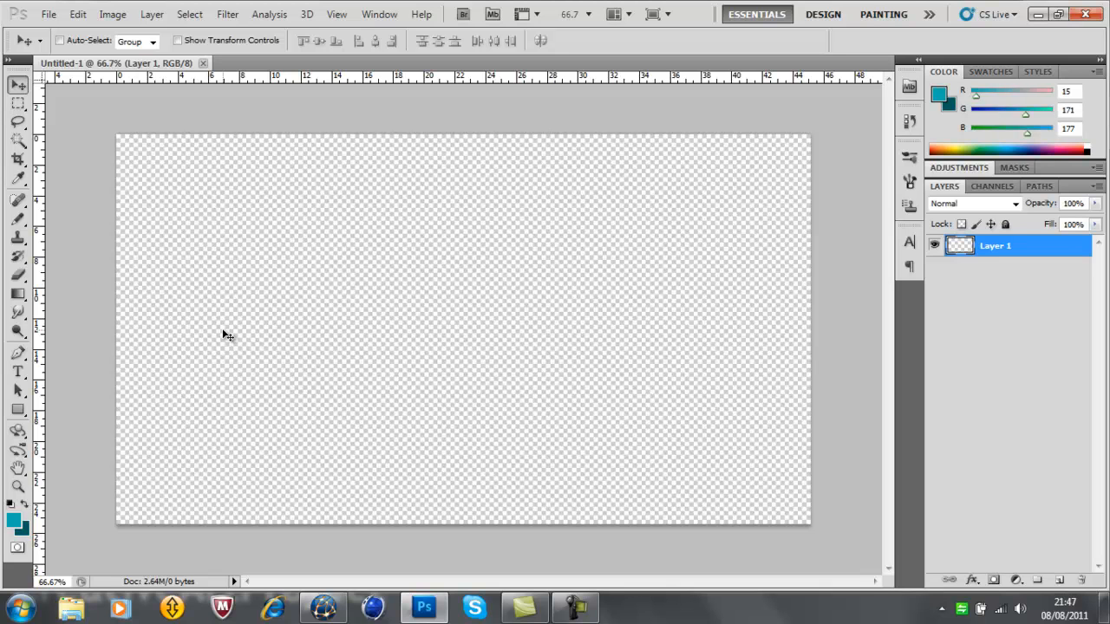
# Step: Fill Layer 1 with a linear gradient running from bright teal above the canvas to dark teal below it
pyautogui.click(20, 294)
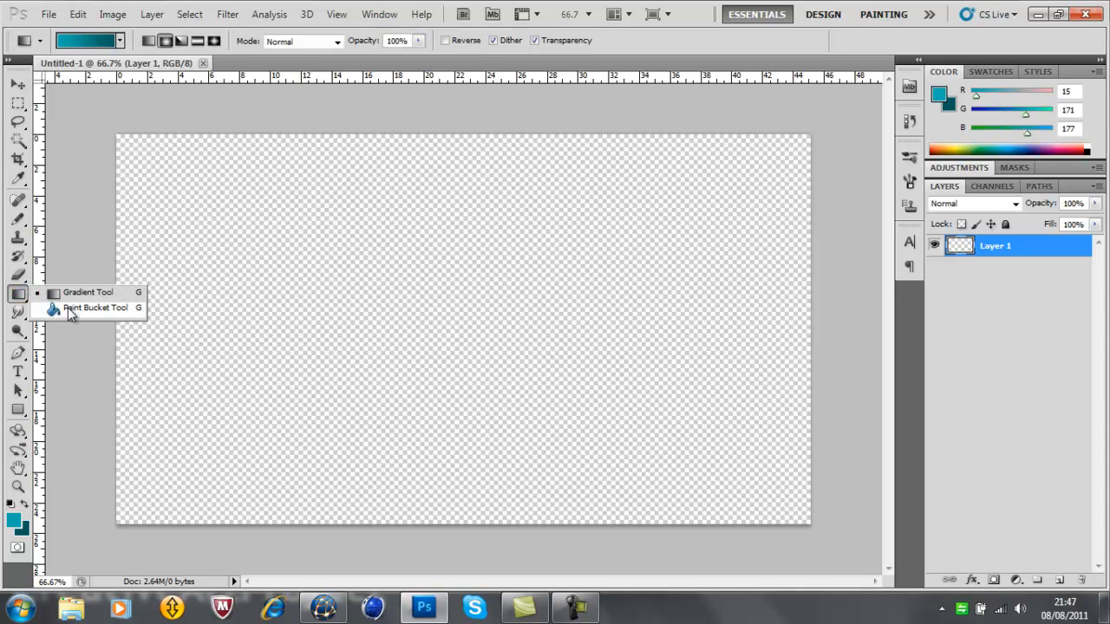
pyautogui.click(68, 310)
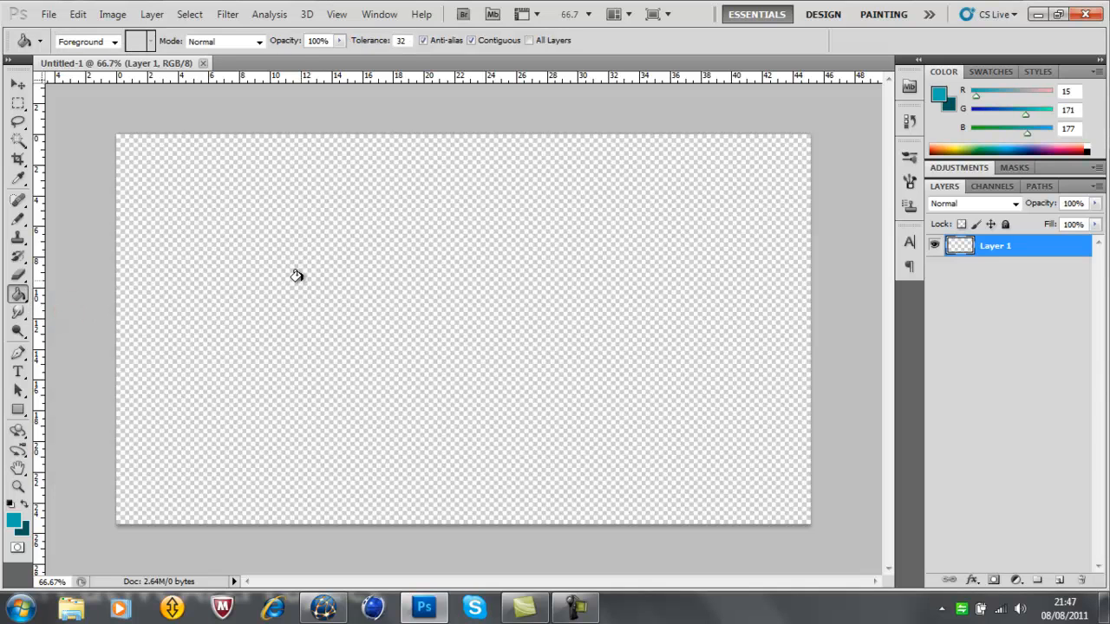
pyautogui.click(17, 297)
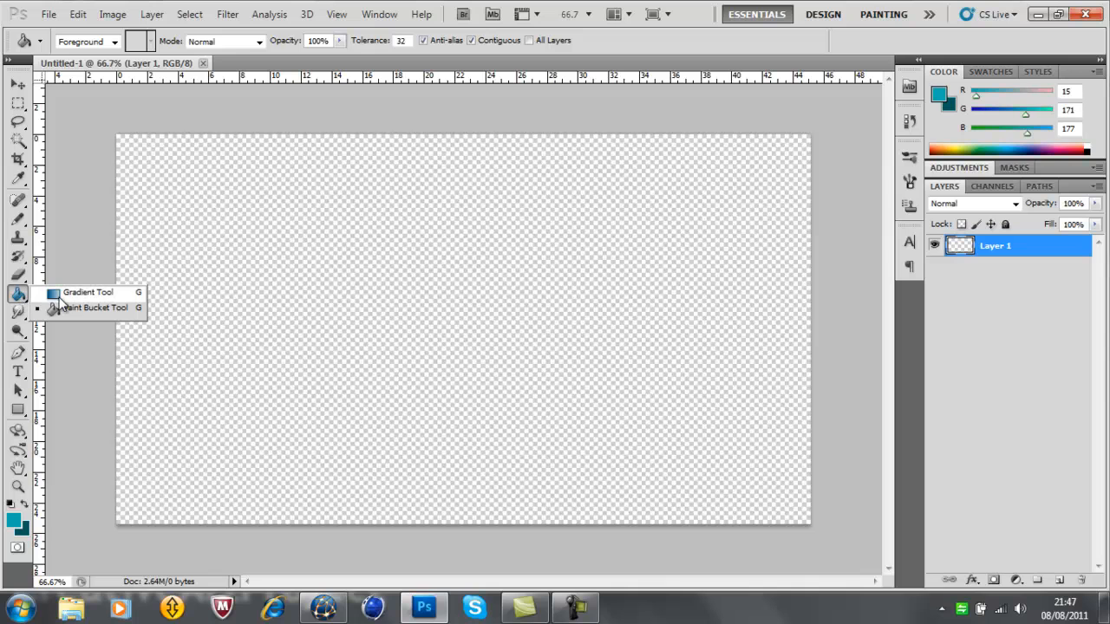
pyautogui.click(58, 295)
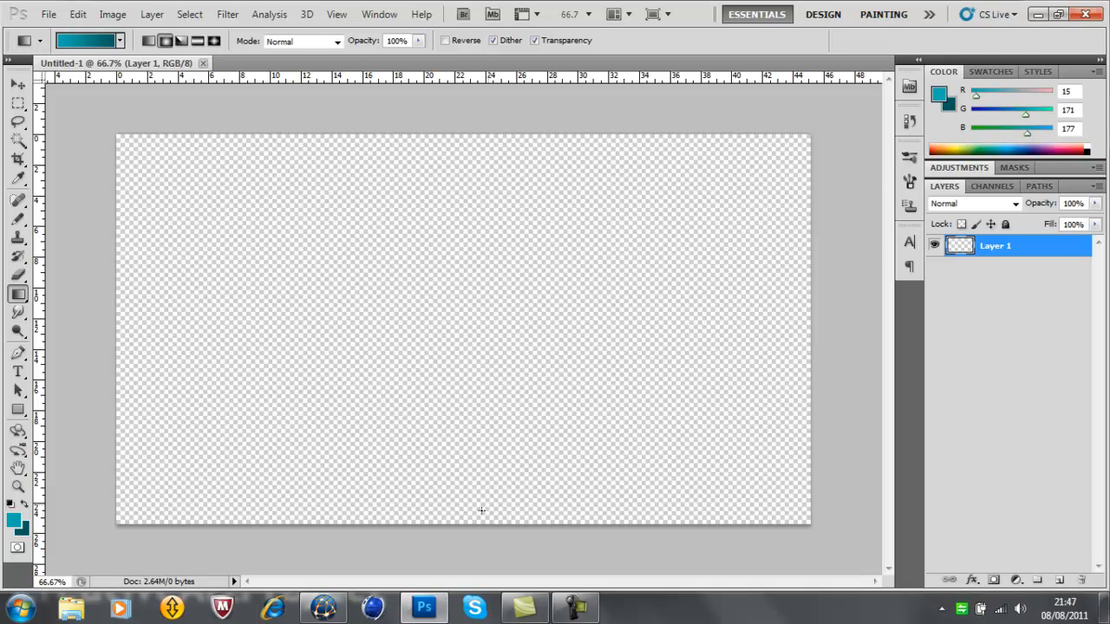
pyautogui.click(148, 41)
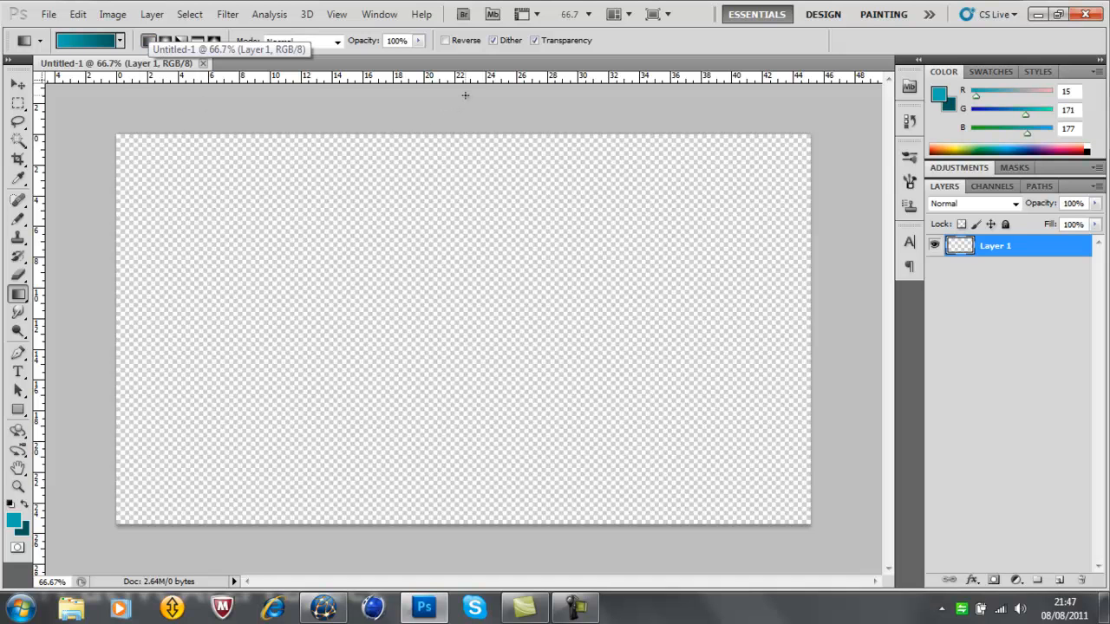
pyautogui.moveTo(465, 97); pyautogui.dragTo(473, 609)
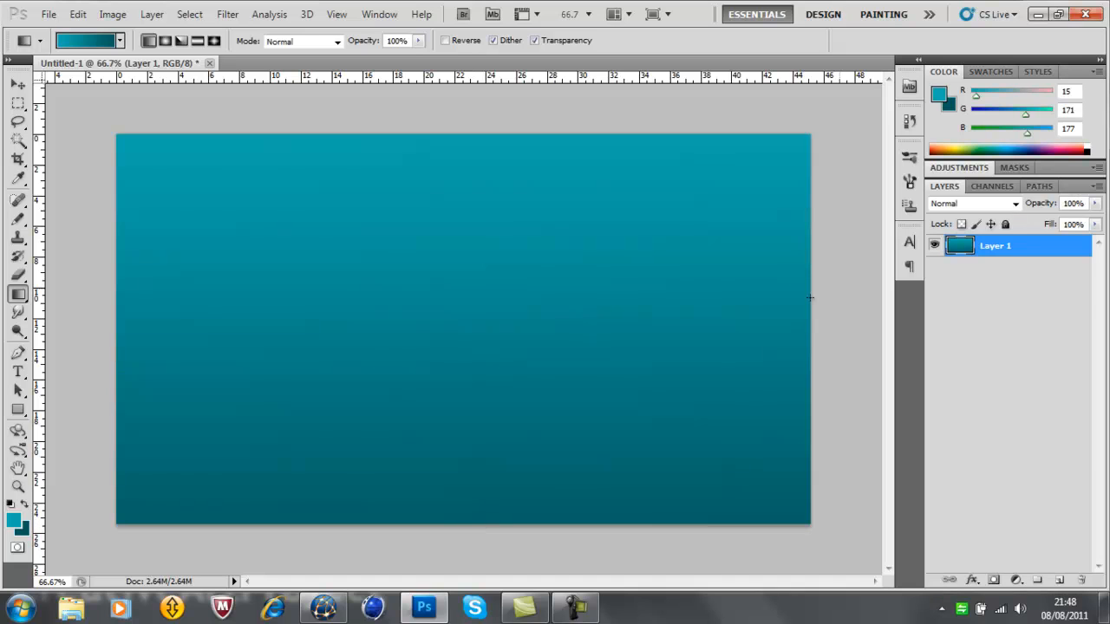
# Step: Try the linear gradient horizontally from the canvas's right side to its left, and again vertically from top to bottom
pyautogui.moveTo(840, 334); pyautogui.dragTo(44, 334)
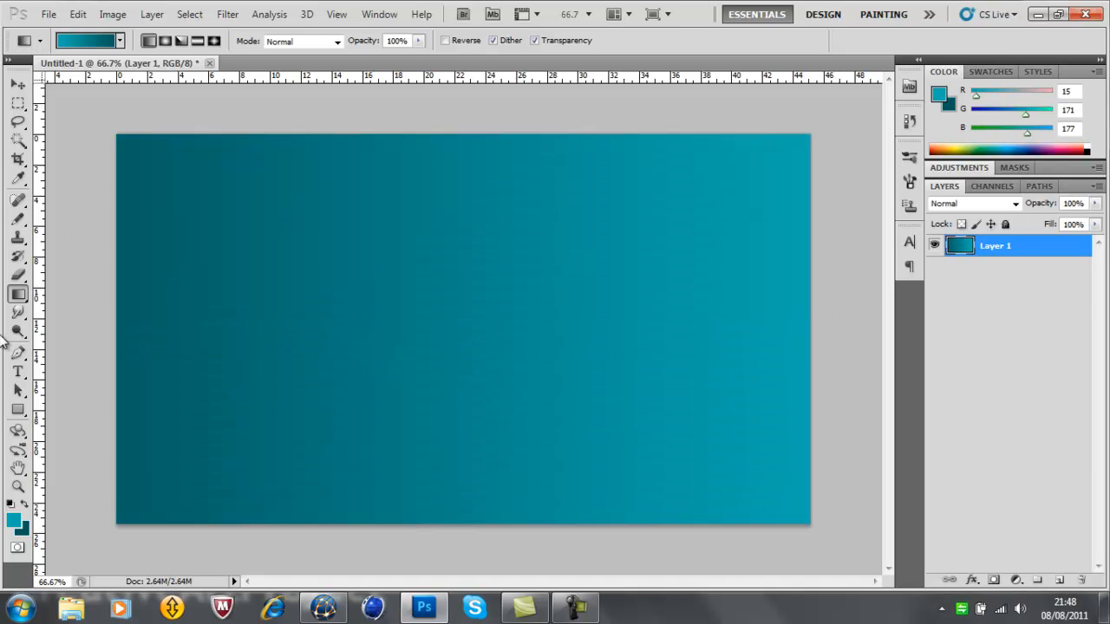
pyautogui.moveTo(830, 327); pyautogui.dragTo(4, 337)
pyautogui.moveTo(449, 93); pyautogui.dragTo(426, 537)
pyautogui.moveTo(453, 94); pyautogui.dragTo(450, 539)
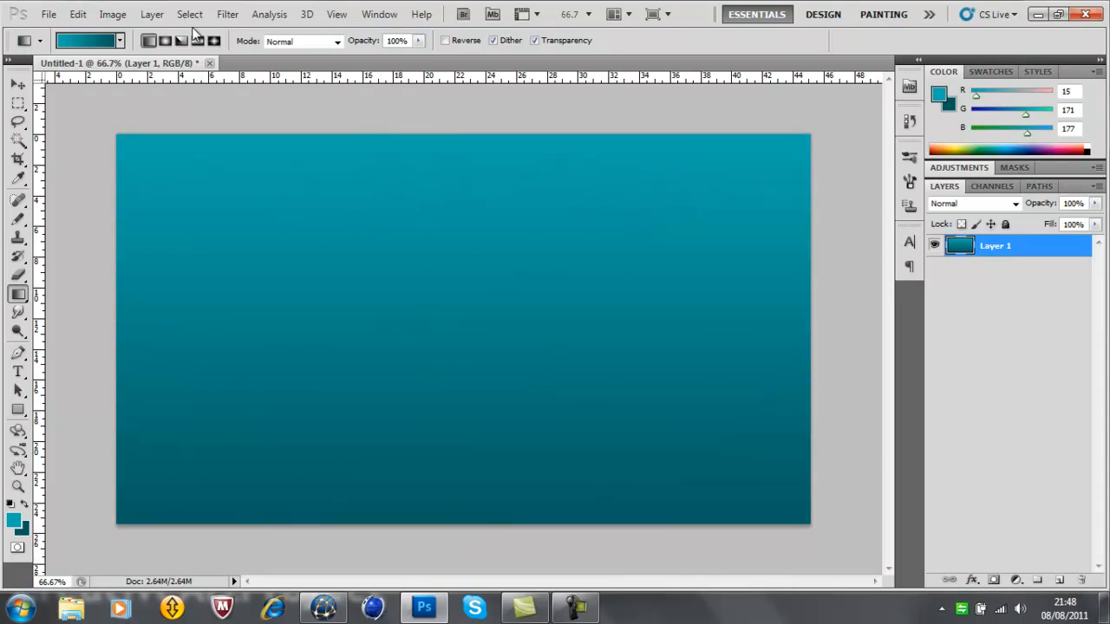
# Step: Try a radial gradient on Layer 1 spreading from the middle of the canvas towards its upper-left corner
pyautogui.click(164, 41)
pyautogui.moveTo(450, 256); pyautogui.dragTo(68, 110)
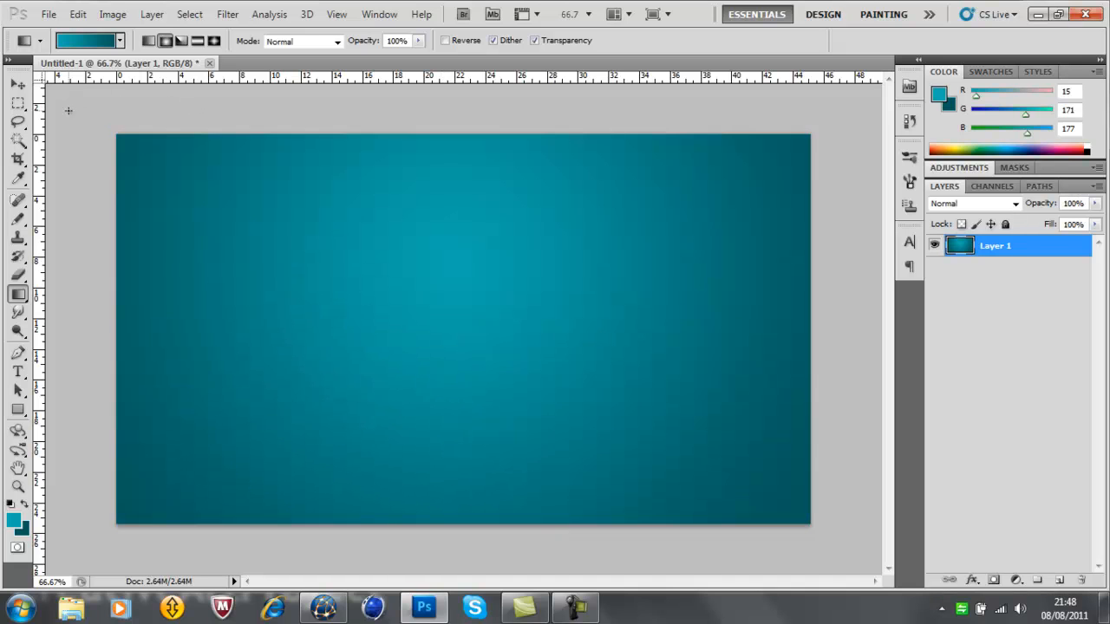
pyautogui.moveTo(475, 338); pyautogui.dragTo(45, 102)
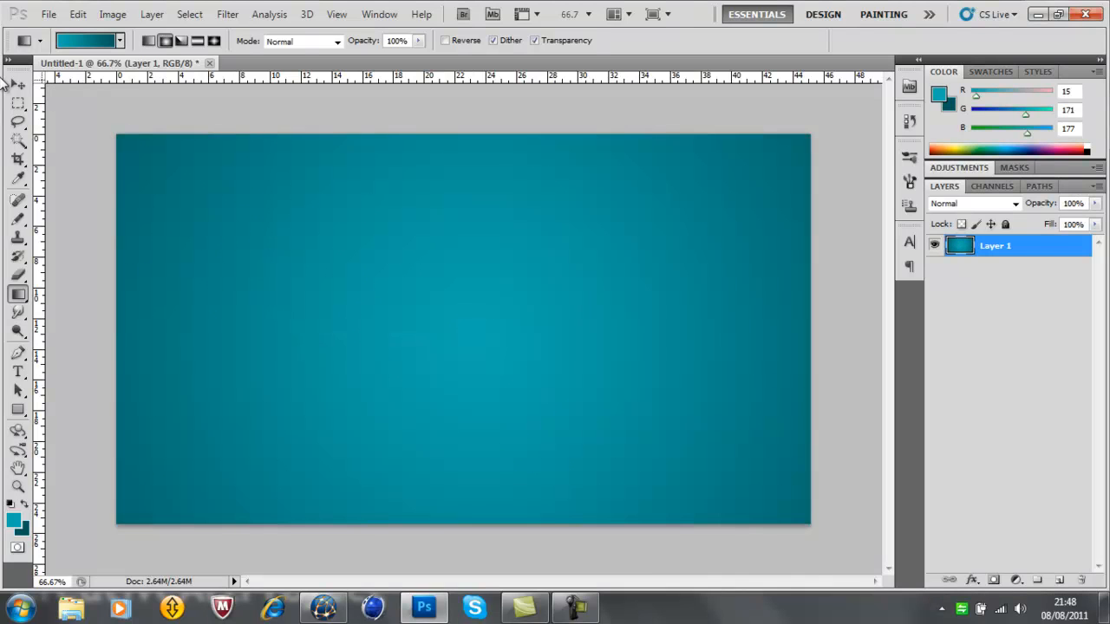
# Step: Try radial gradients with the bright centre at the canvas's bottom edge and at its top edge
pyautogui.moveTo(453, 147); pyautogui.dragTo(451, 82)
pyautogui.moveTo(469, 547); pyautogui.dragTo(466, 54)
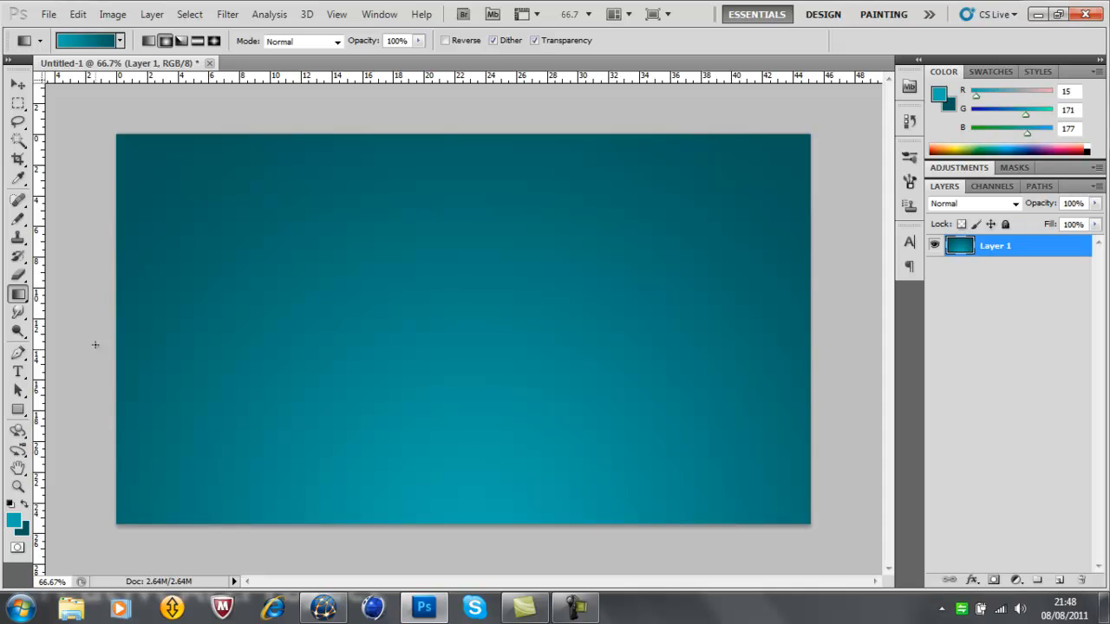
pyautogui.moveTo(423, 79); pyautogui.dragTo(434, 99)
pyautogui.moveTo(433, 574); pyautogui.dragTo(449, 576)
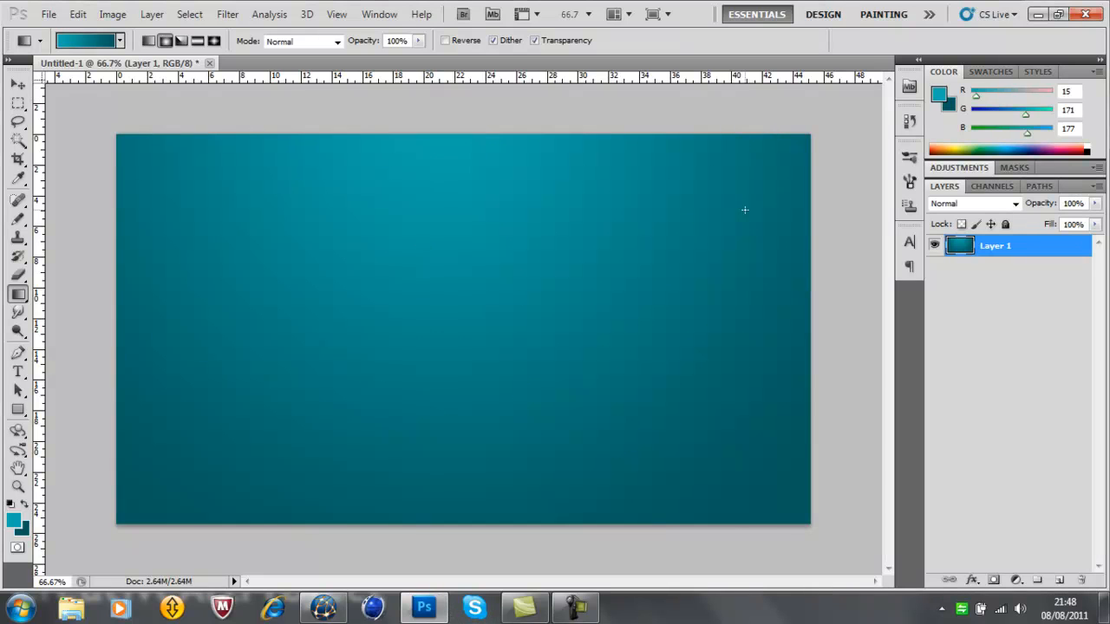
pyautogui.moveTo(485, 112); pyautogui.dragTo(496, 574)
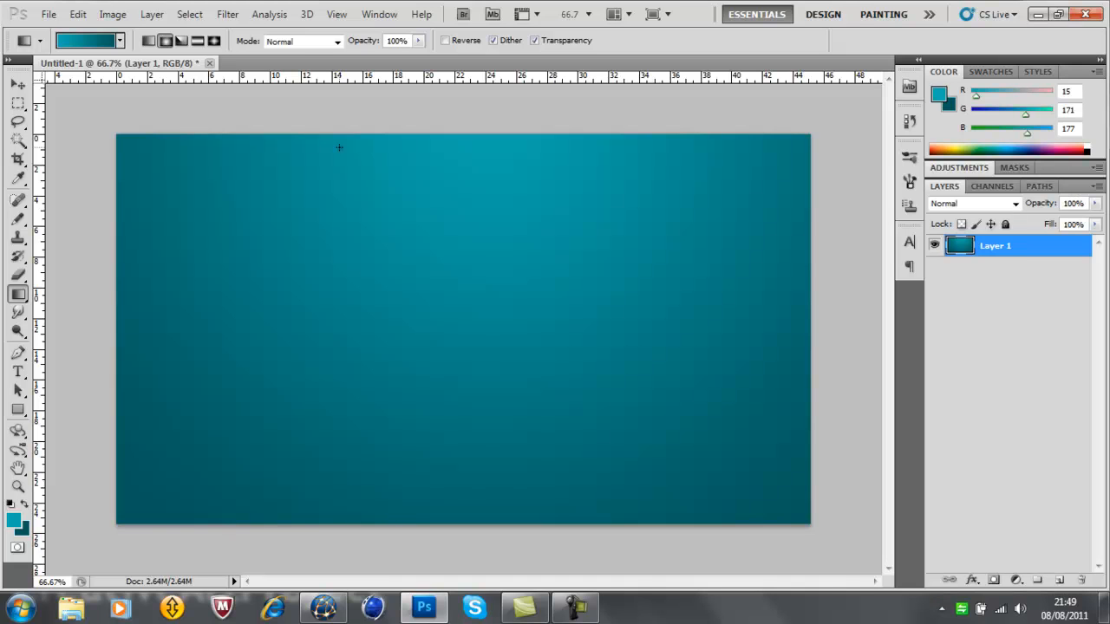
# Step: Fill Layer 1 with an angle gradient whose near-vertical dividing edge lies about four fifths across the canvas
pyautogui.click(182, 40)
pyautogui.moveTo(464, 325); pyautogui.dragTo(44, 92)
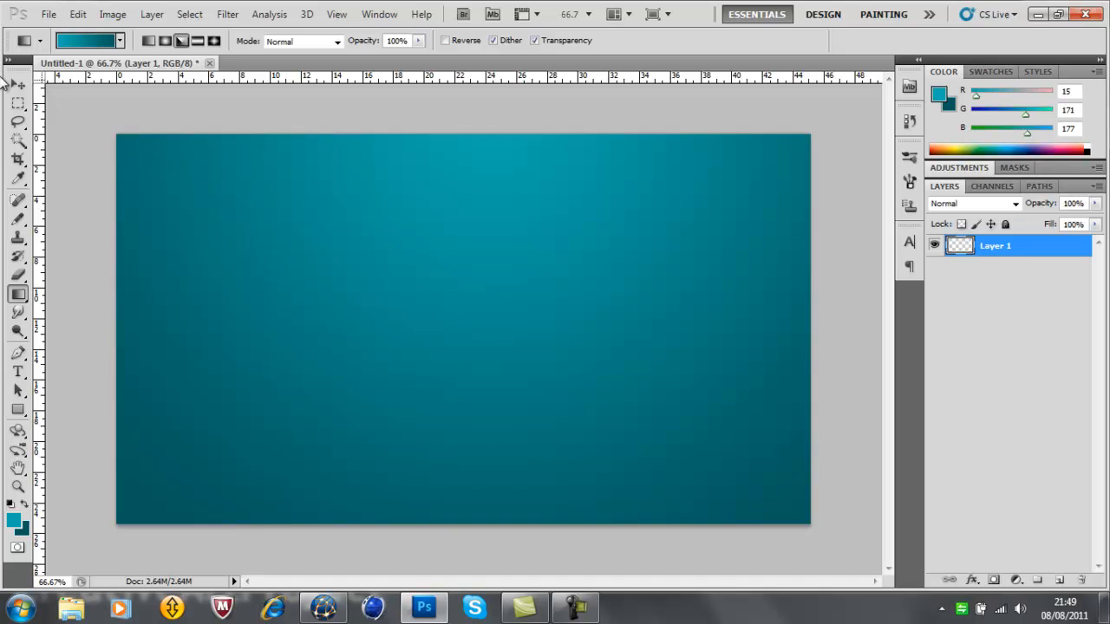
pyautogui.moveTo(456, 115); pyautogui.dragTo(463, 568)
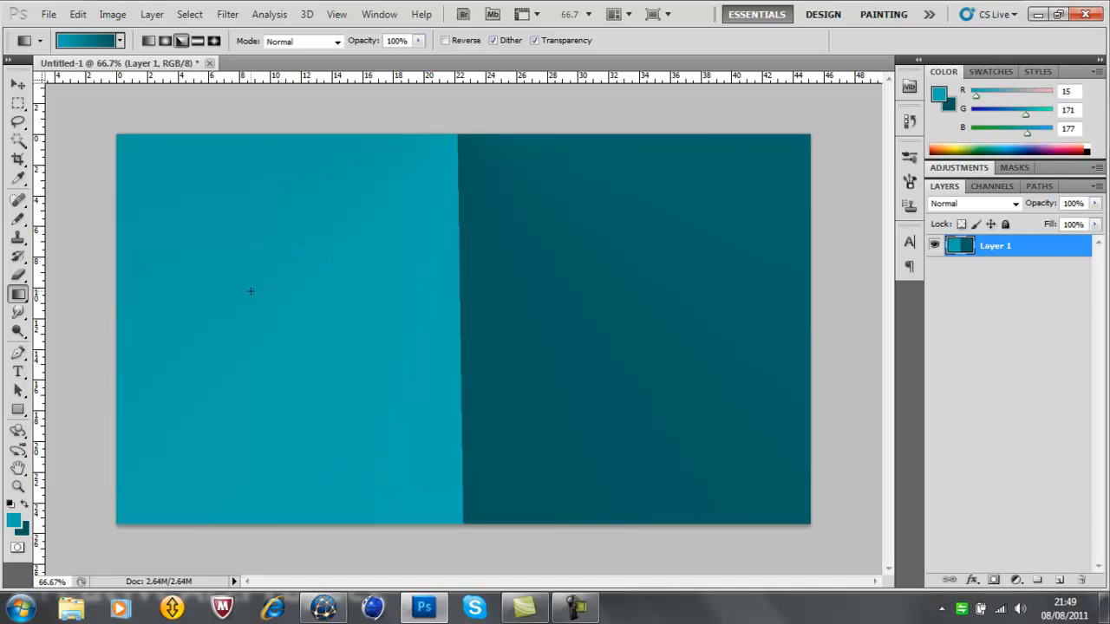
pyautogui.moveTo(666, 117); pyautogui.dragTo(677, 597)
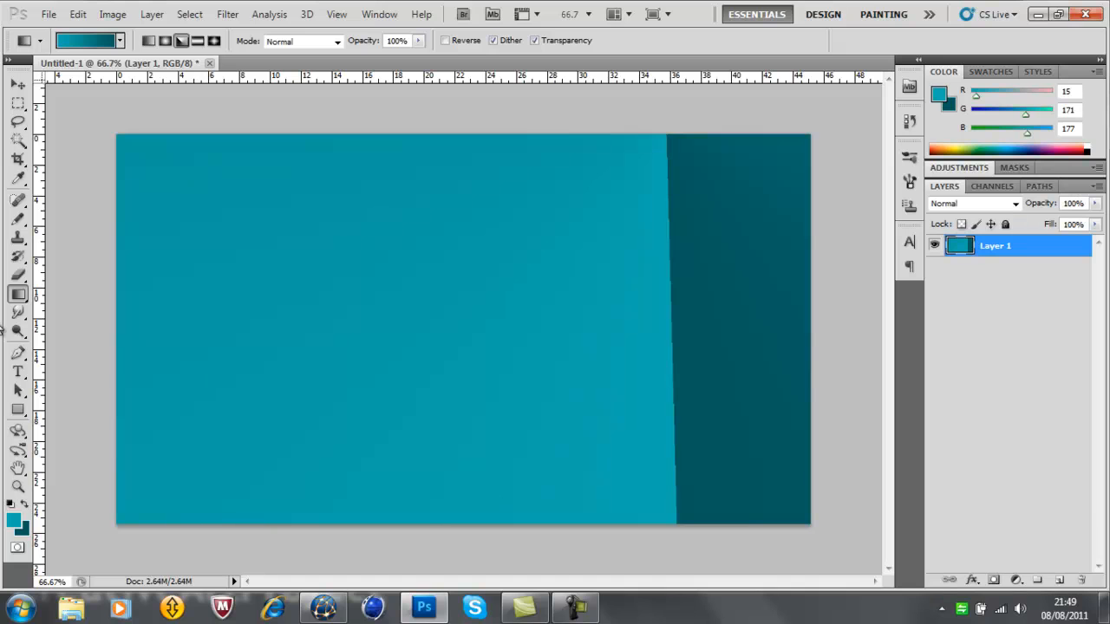
# Step: Add a text layer reading "Premier Designs" in the upper-left area of the canvas
pyautogui.click(17, 371)
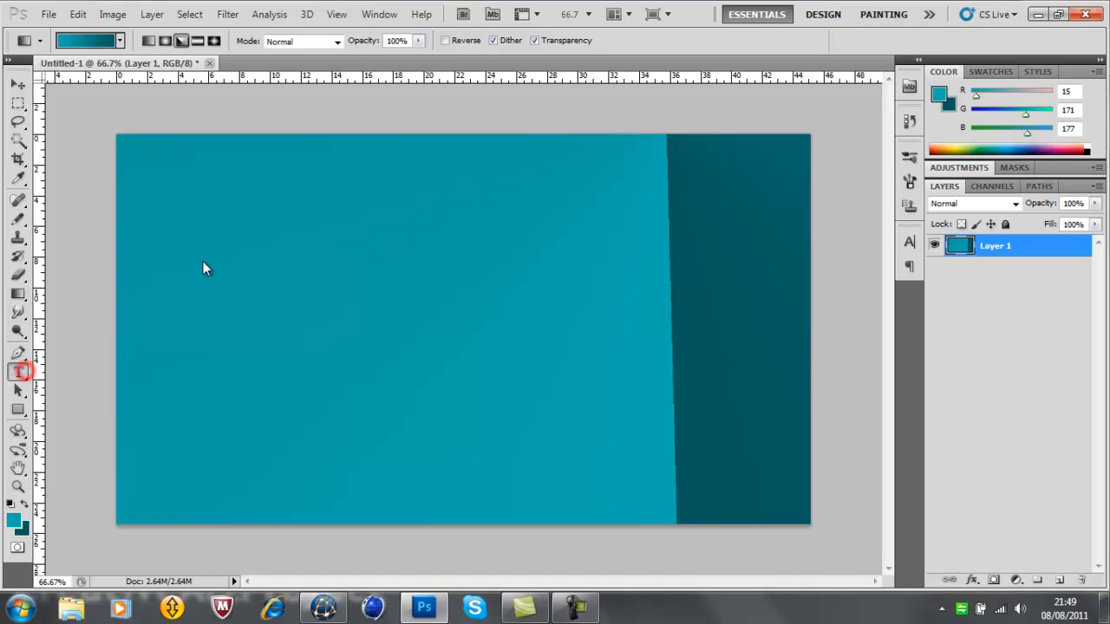
pyautogui.click(261, 264)
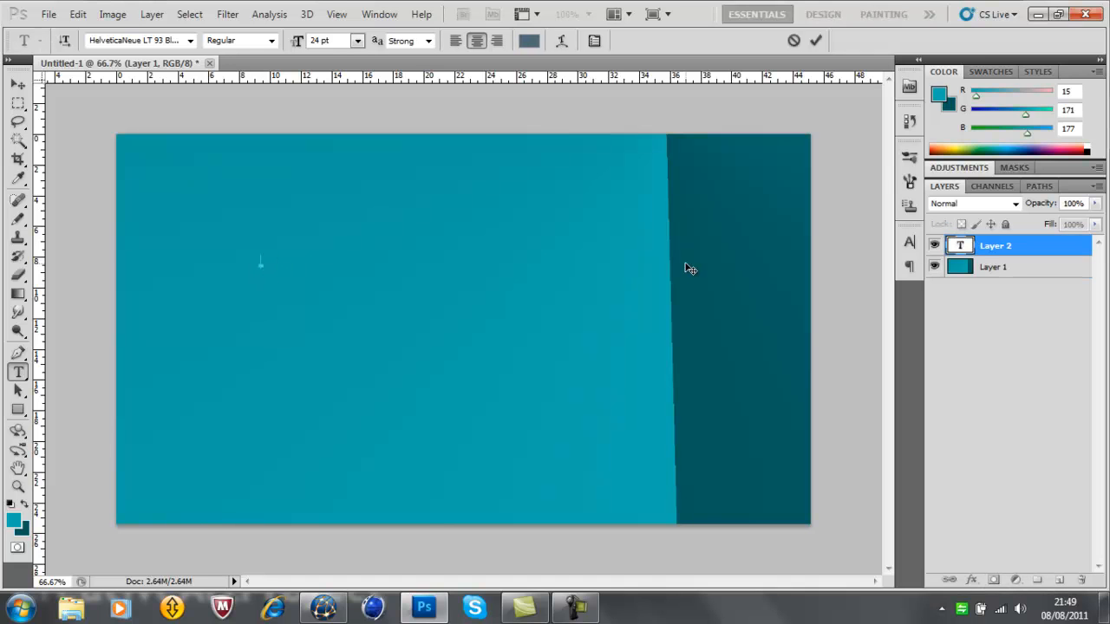
pyautogui.write('Mresents')
pyautogui.write('lus')
pyautogui.write('ign')
pyautogui.write('s')
# Step: Colour the "Premier Designs" text white and set its size to 60 pt
pyautogui.doubleClick(959, 245)
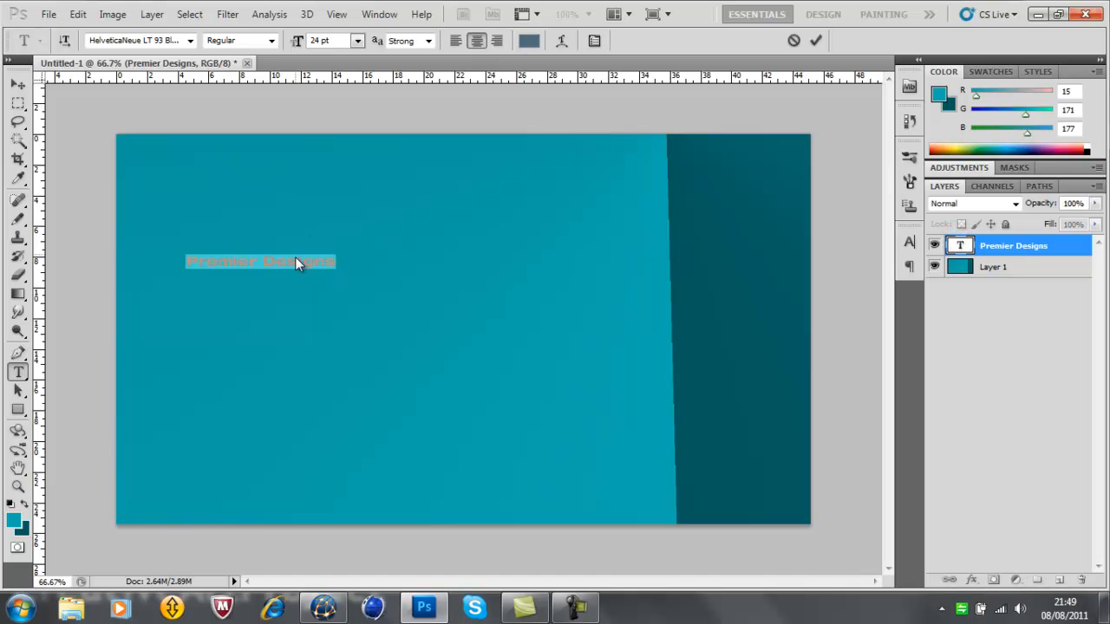
pyautogui.click(527, 42)
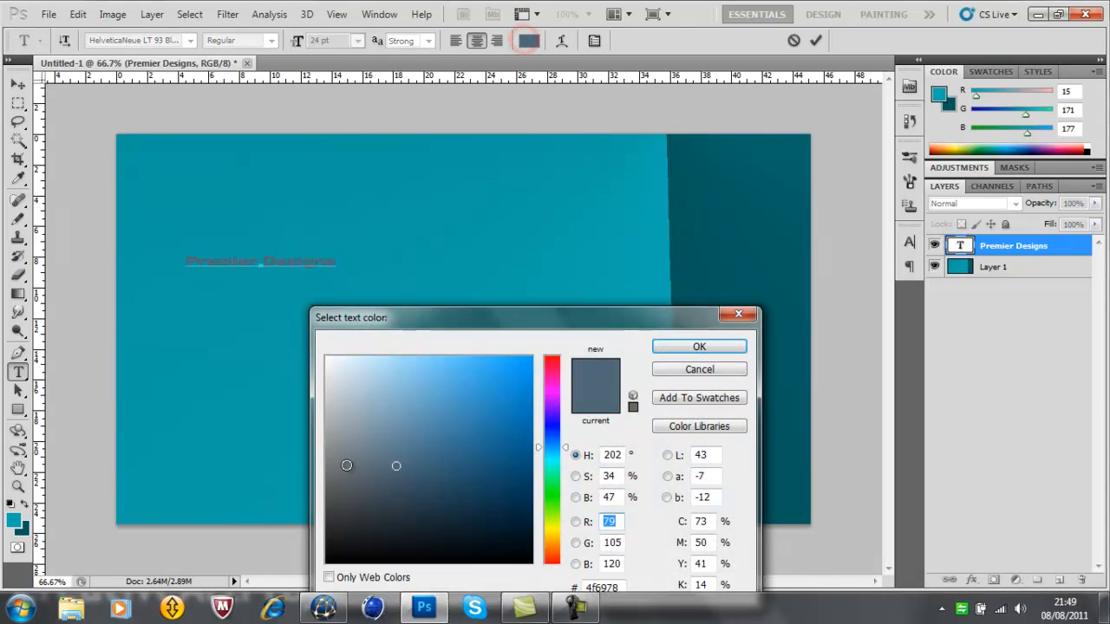
pyautogui.moveTo(351, 458); pyautogui.dragTo(268, 306)
pyautogui.click(674, 353)
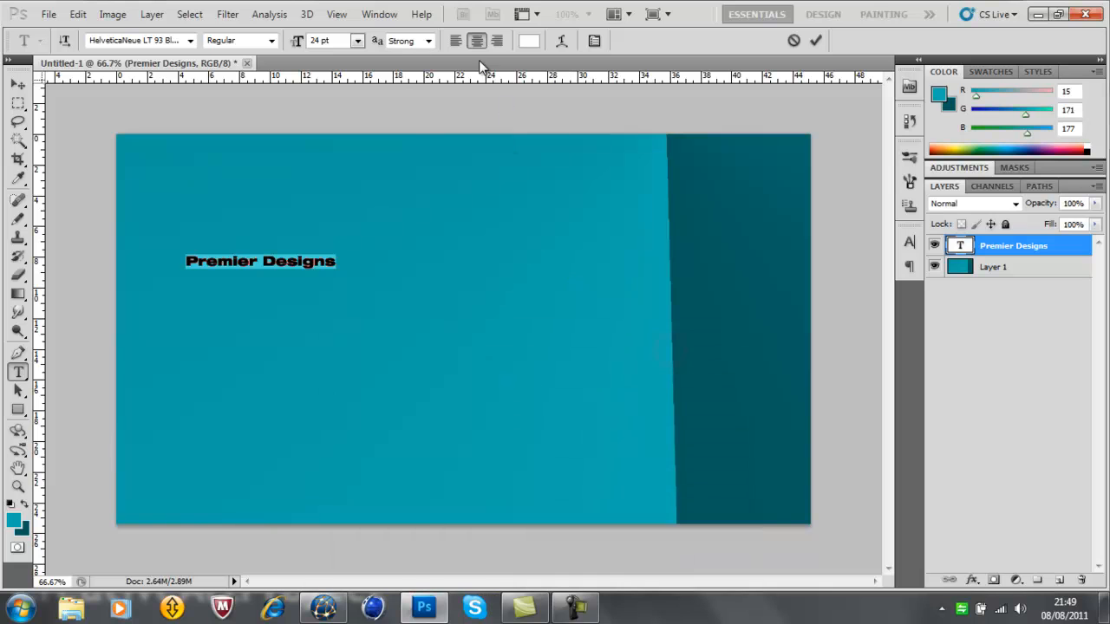
pyautogui.click(356, 41)
pyautogui.click(345, 298)
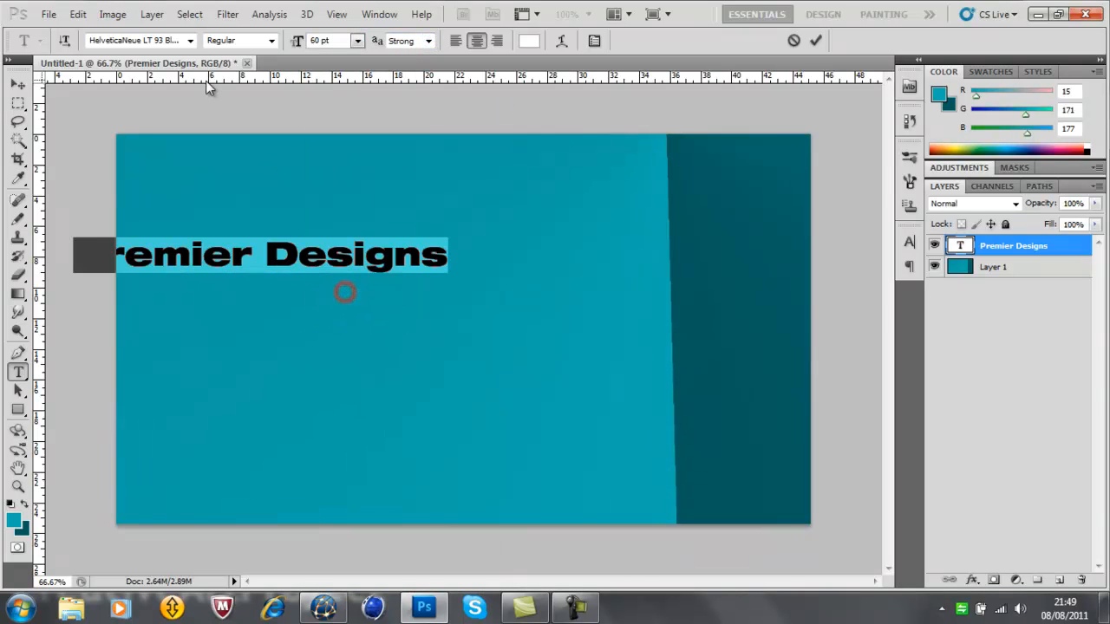
# Step: Change the "Premier Designs" text to the HURTMOLD_ font and move it to the upper middle of the canvas
pyautogui.click(190, 40)
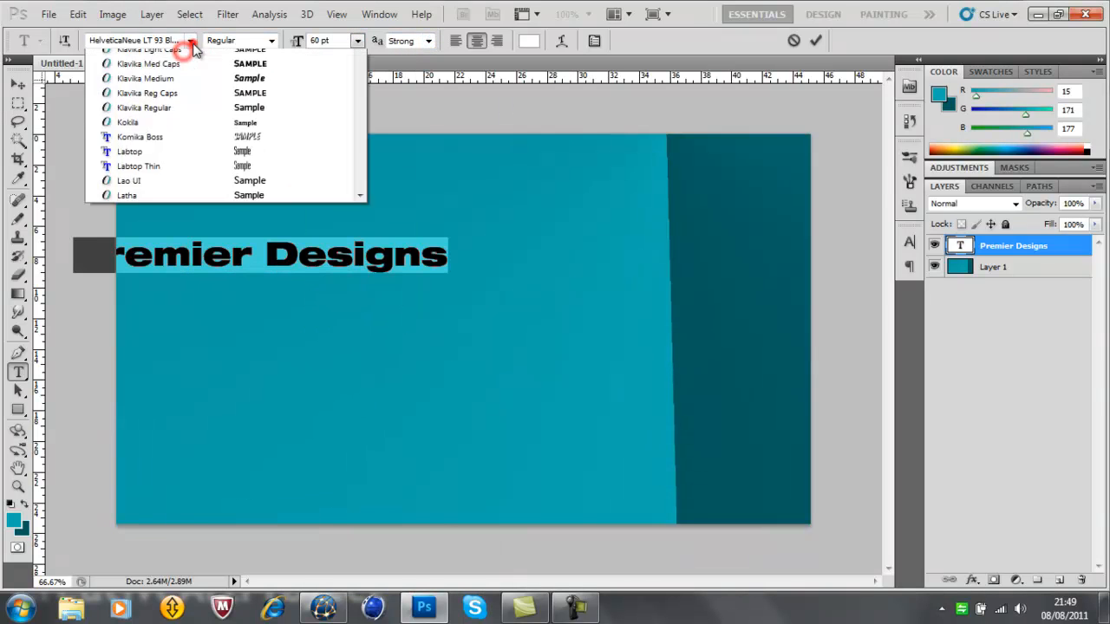
pyautogui.click(220, 207)
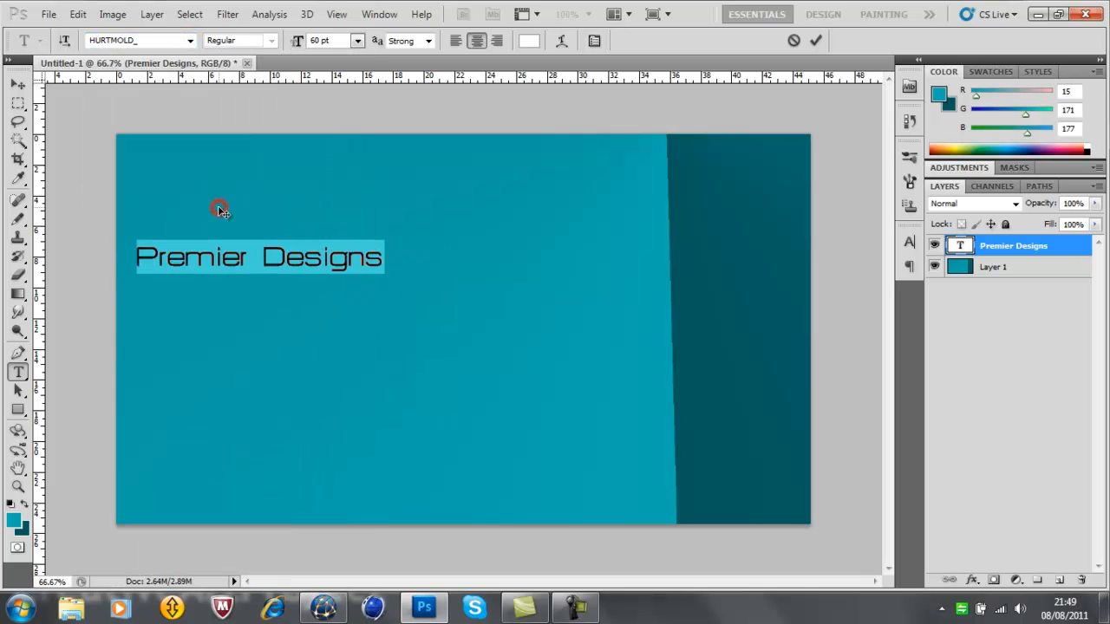
pyautogui.click(17, 84)
pyautogui.moveTo(321, 269); pyautogui.dragTo(549, 249)
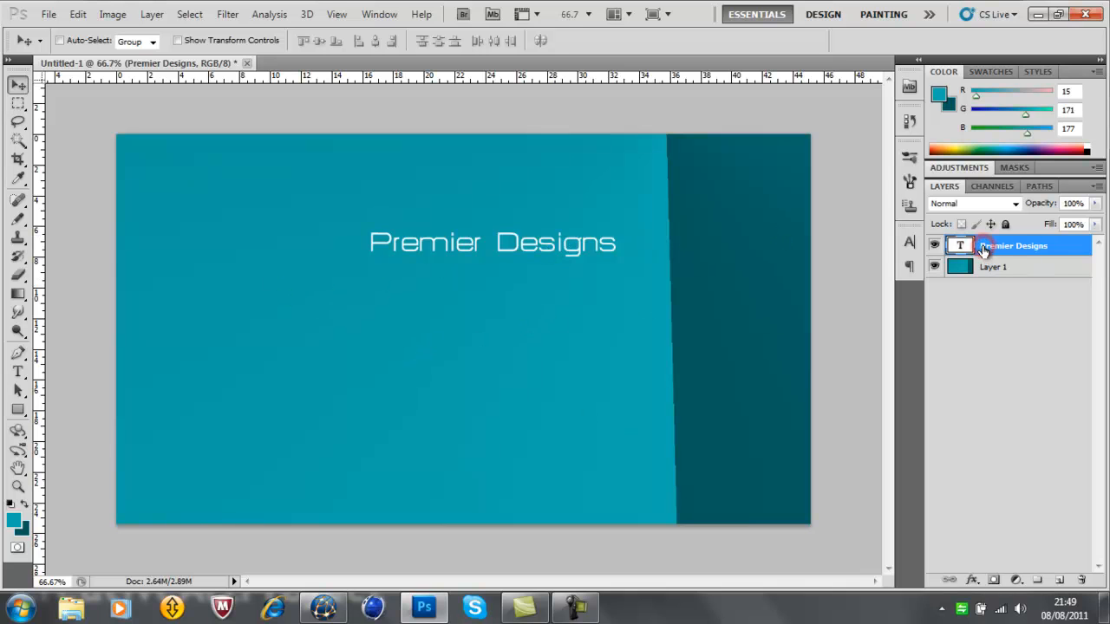
# Step: Delete the "Premier Designs" text layer and fill Layer 1 with reflected gradients spanning the canvas, ending with light teal on the left and dark on the right
pyautogui.press('Delete')
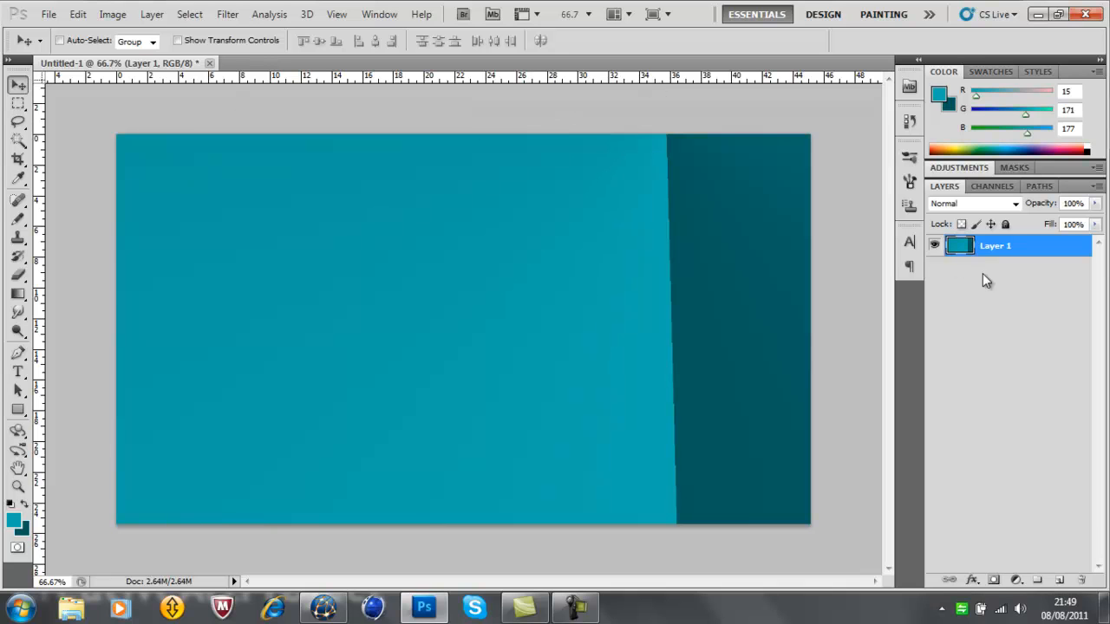
pyautogui.click(18, 293)
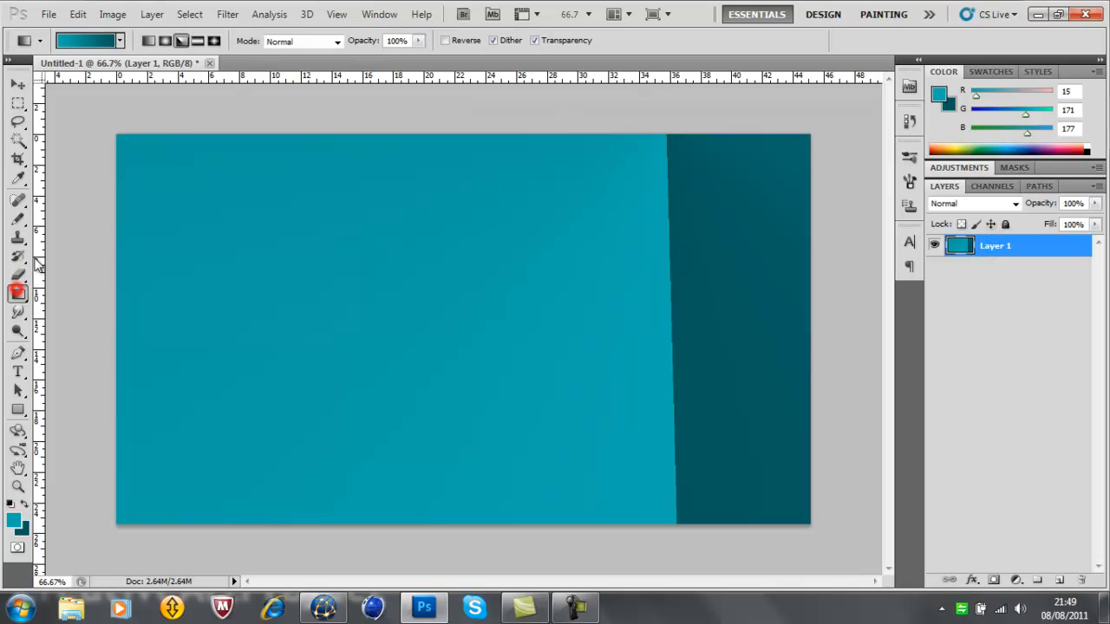
pyautogui.click(198, 40)
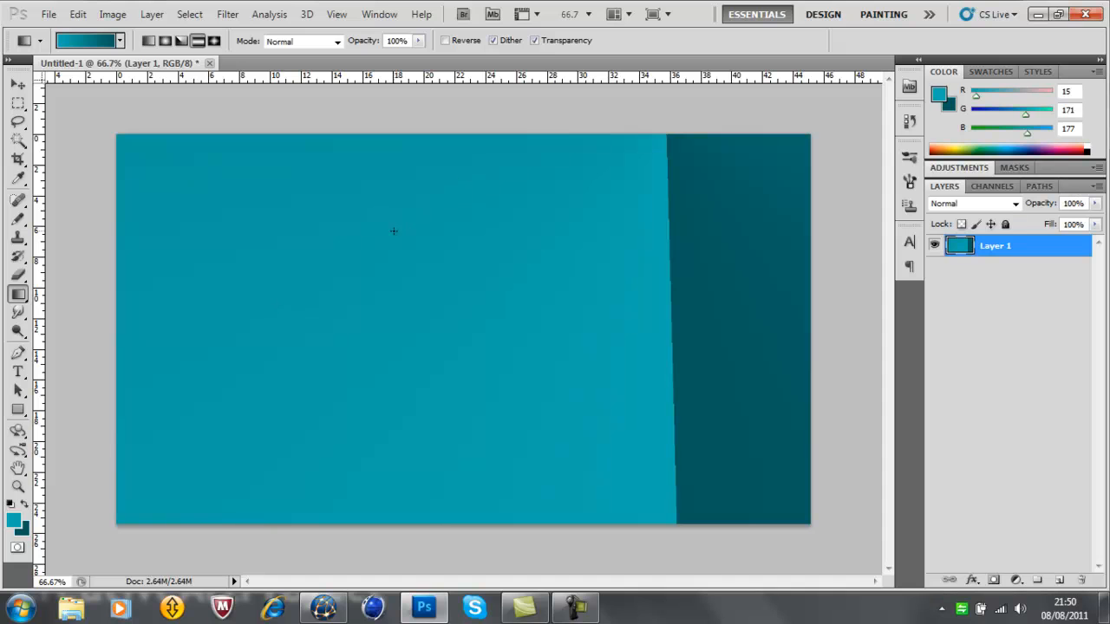
pyautogui.moveTo(73, 337); pyautogui.dragTo(869, 334)
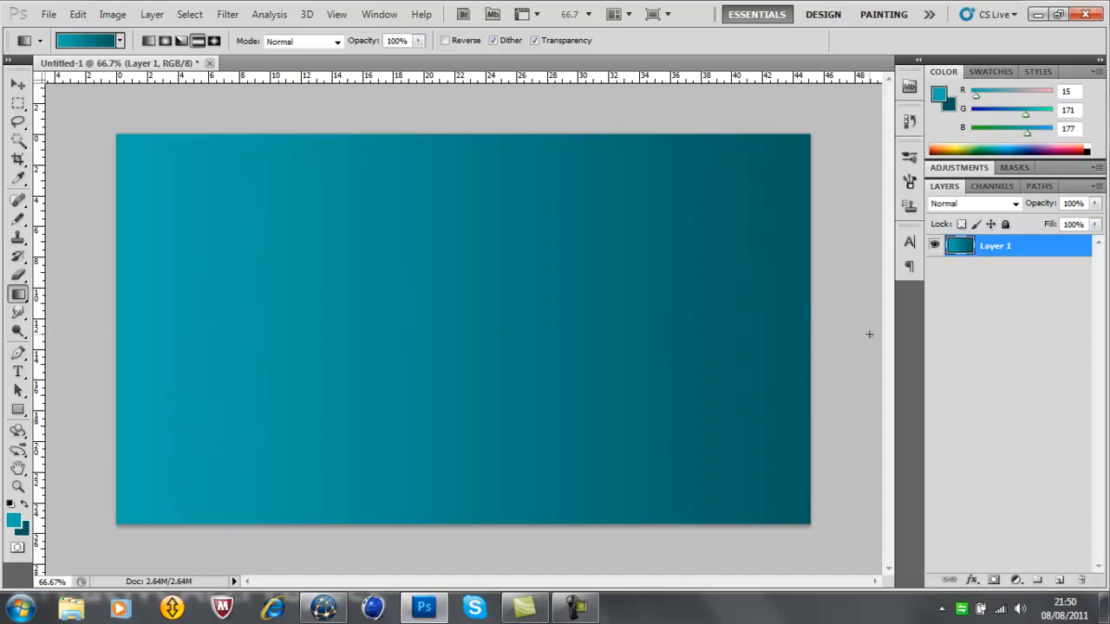
pyautogui.moveTo(442, 112); pyautogui.dragTo(467, 613)
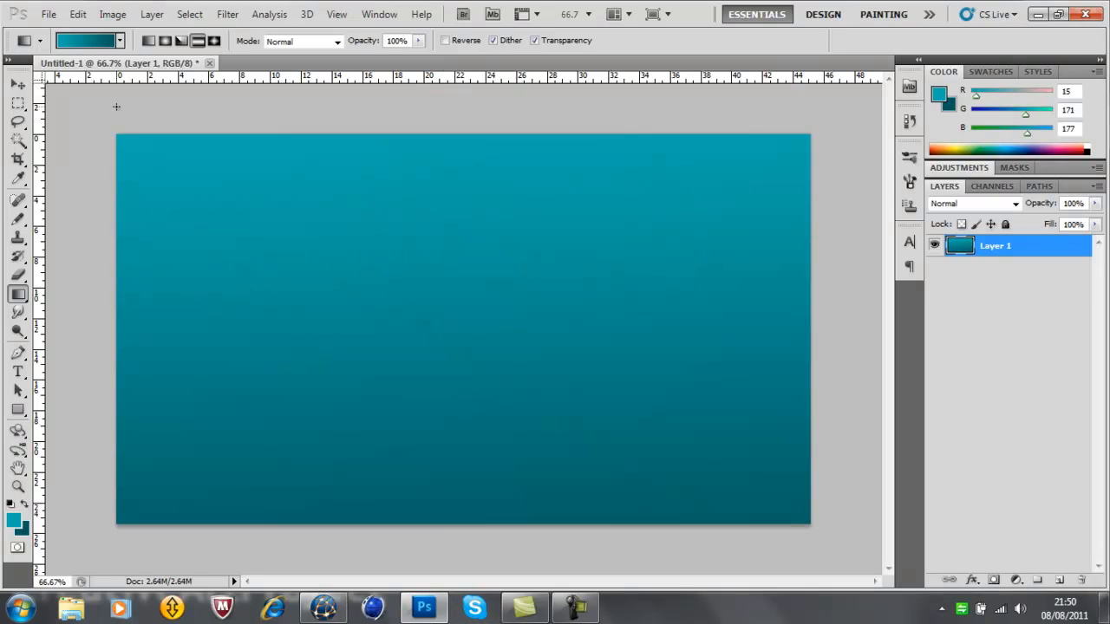
pyautogui.moveTo(104, 129); pyautogui.dragTo(881, 534)
pyautogui.moveTo(84, 315); pyautogui.dragTo(922, 326)
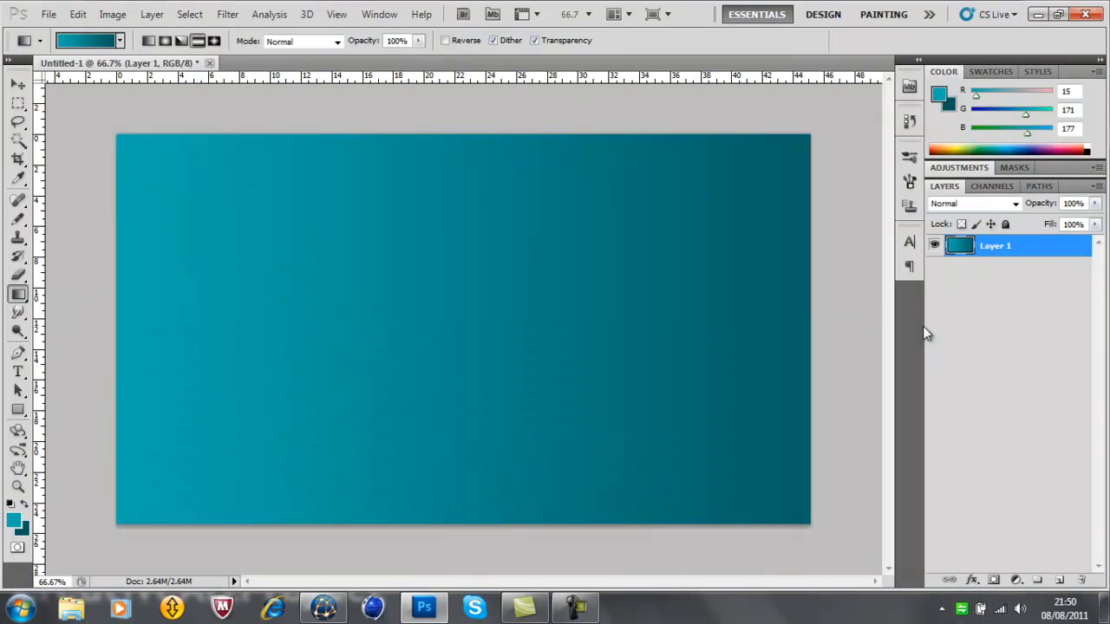
# Step: Refill Layer 1 with shorter reflected gradients as light bands at varying angles, ending with a wide horizontal band below the canvas centre
pyautogui.moveTo(329, 322); pyautogui.dragTo(592, 344)
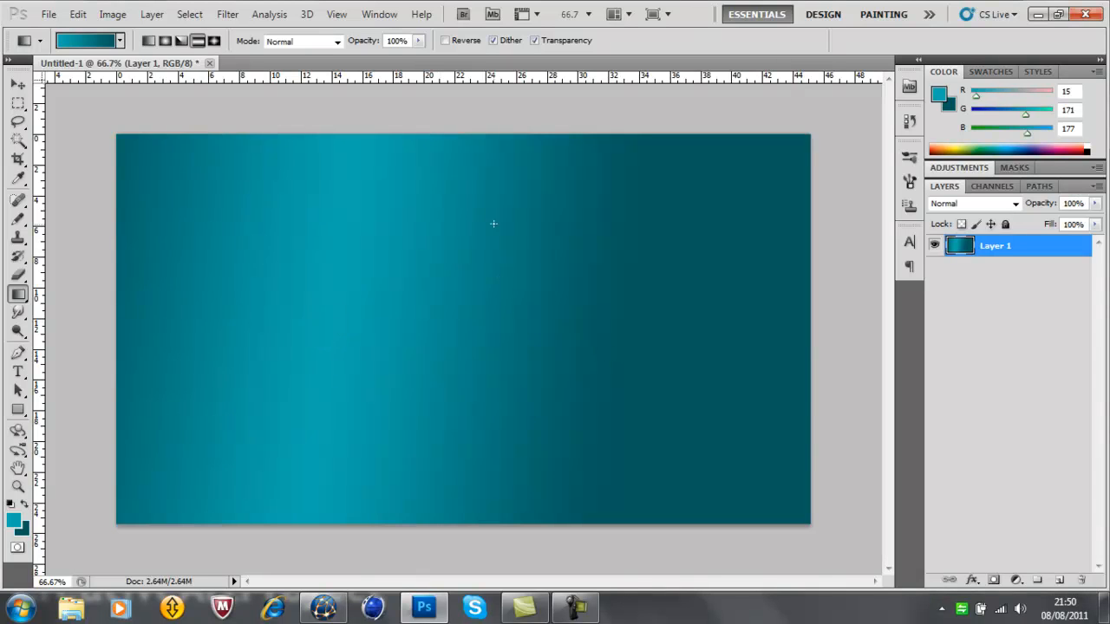
pyautogui.moveTo(449, 282); pyautogui.dragTo(448, 286)
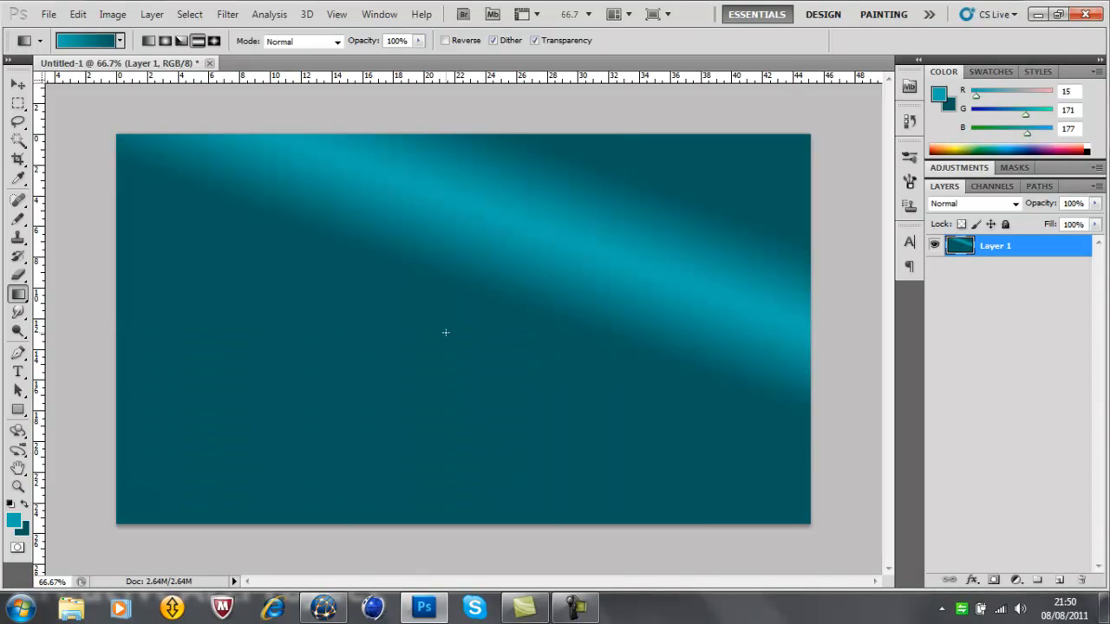
pyautogui.moveTo(338, 316); pyautogui.dragTo(670, 329)
pyautogui.moveTo(423, 294); pyautogui.dragTo(481, 300)
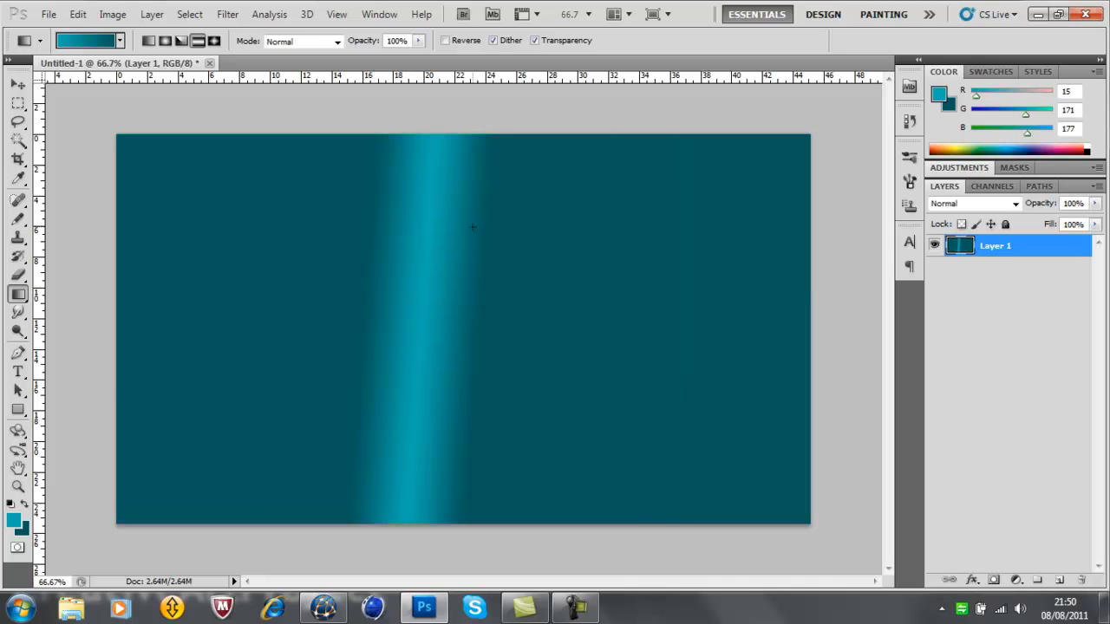
pyautogui.moveTo(265, 216); pyautogui.dragTo(323, 255)
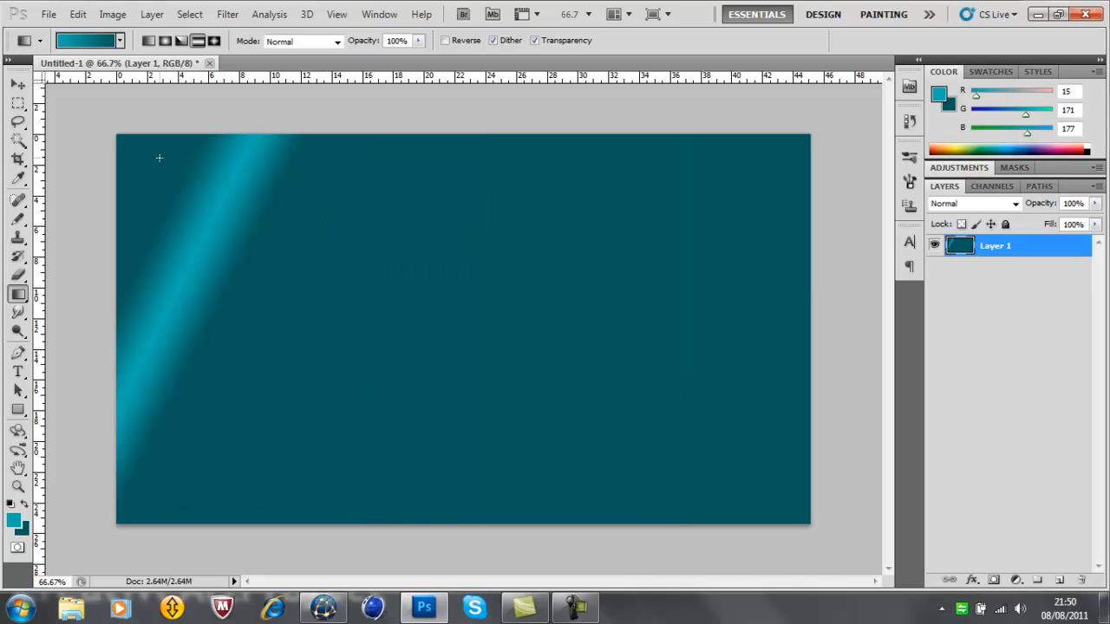
pyautogui.moveTo(493, 245); pyautogui.dragTo(502, 254)
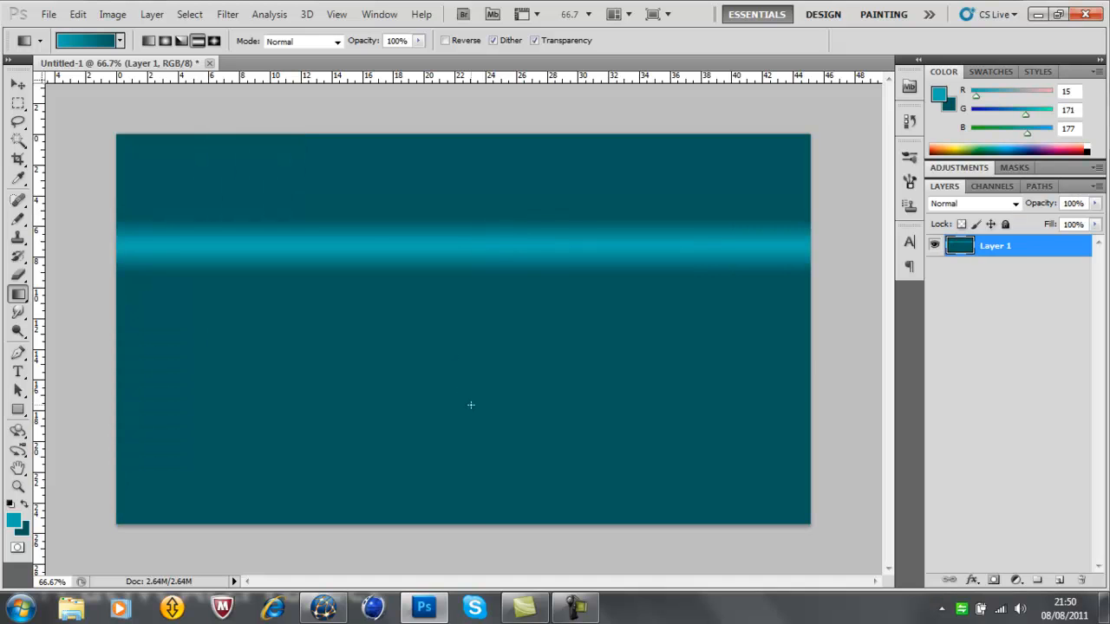
pyautogui.moveTo(469, 381); pyautogui.dragTo(466, 272)
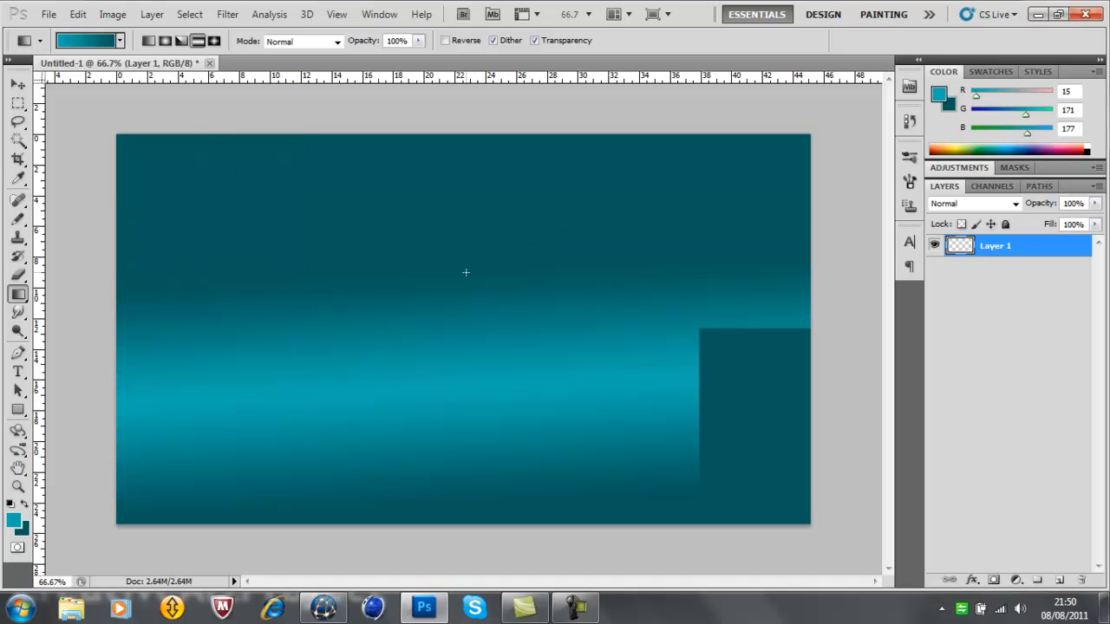
pyautogui.moveTo(468, 197); pyautogui.dragTo(469, 177)
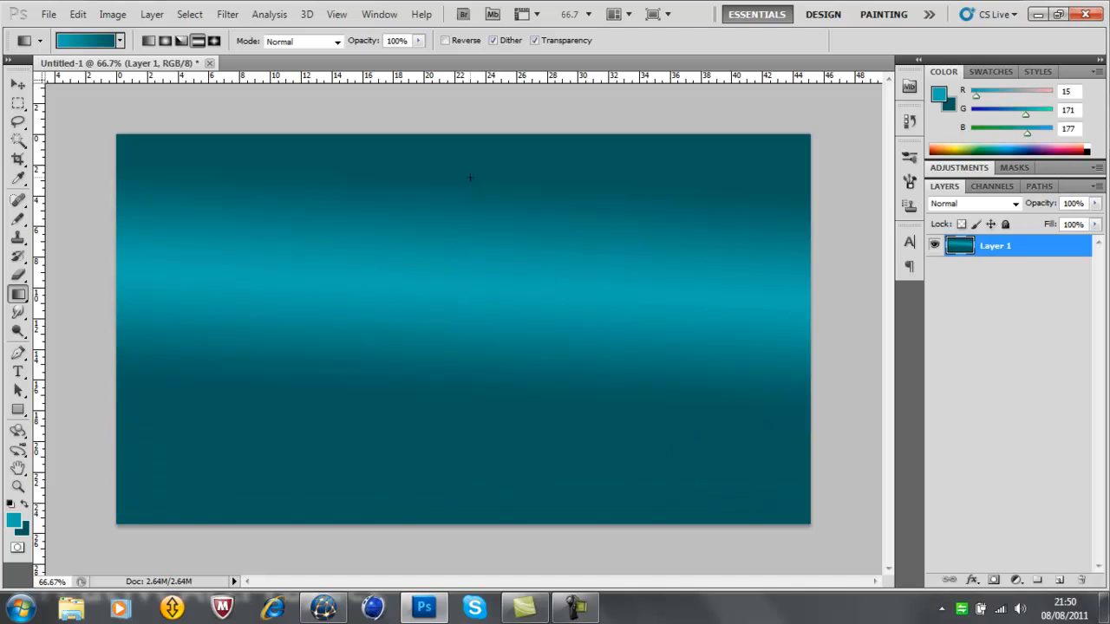
pyautogui.moveTo(458, 244); pyautogui.dragTo(458, 219)
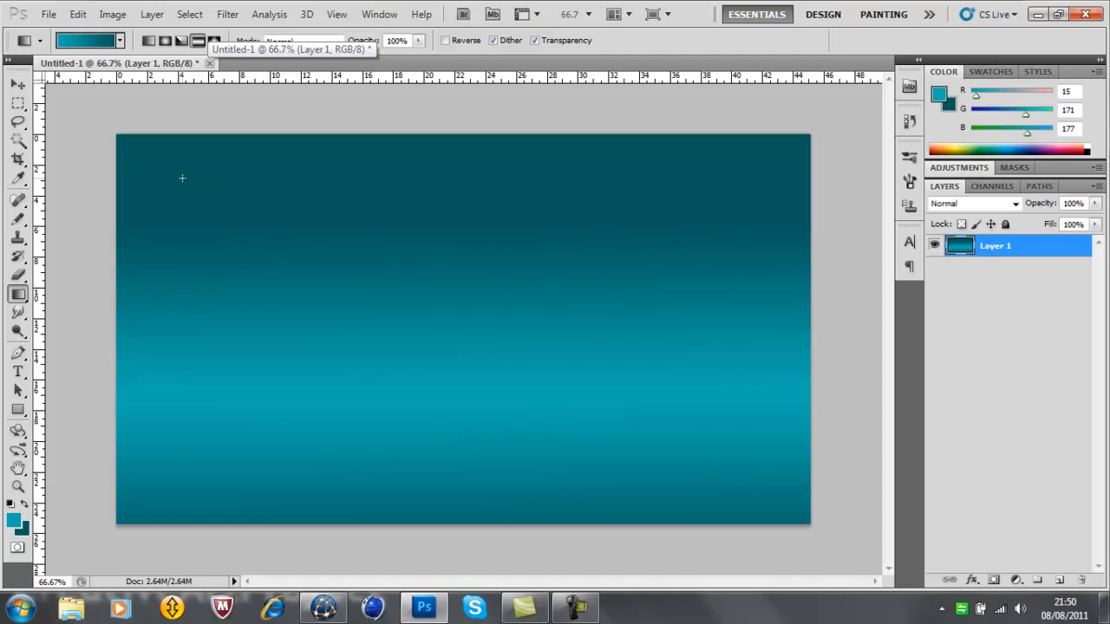
# Step: Switch to the diamond gradient and fill Layer 1 from the canvas centre outward, ending with a tiny light diamond right of centre
pyautogui.click(213, 41)
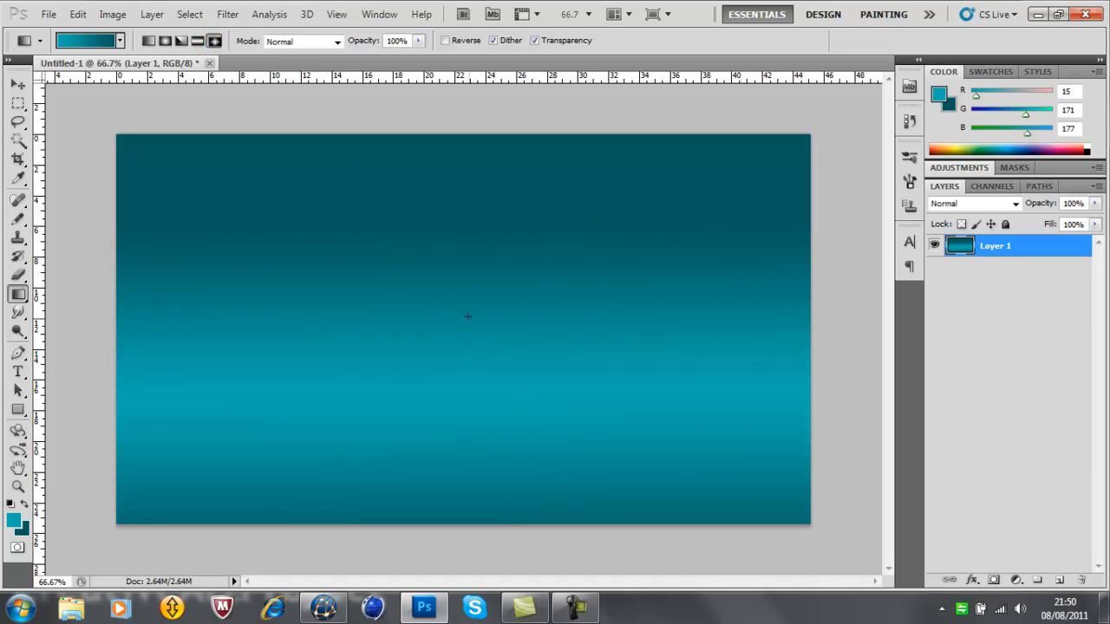
pyautogui.moveTo(462, 326); pyautogui.dragTo(49, 104)
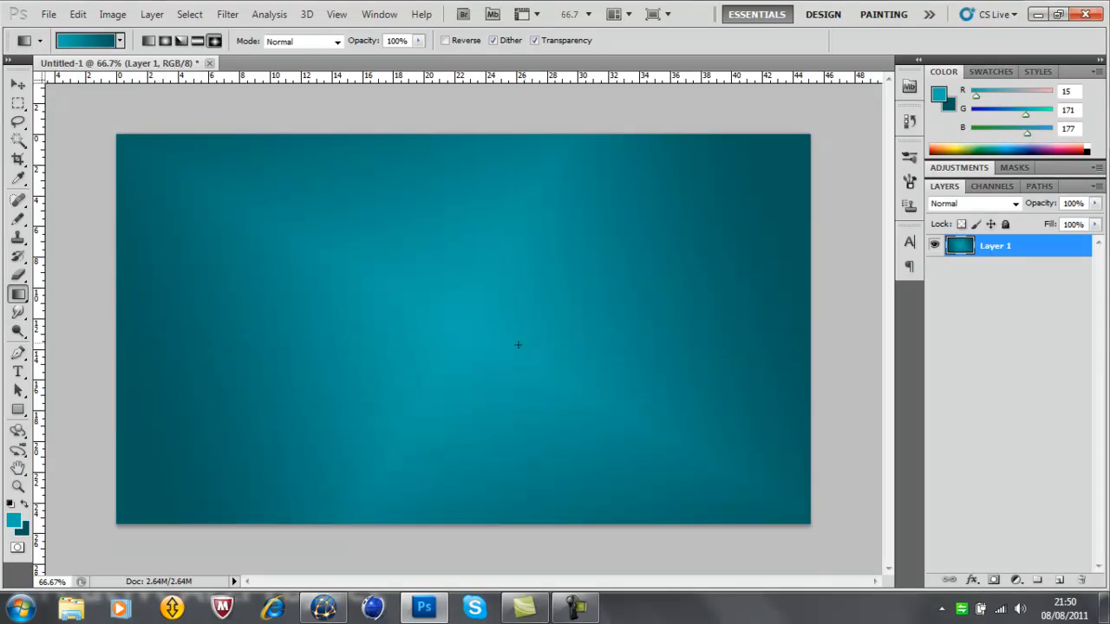
pyautogui.moveTo(309, 379); pyautogui.dragTo(674, 362)
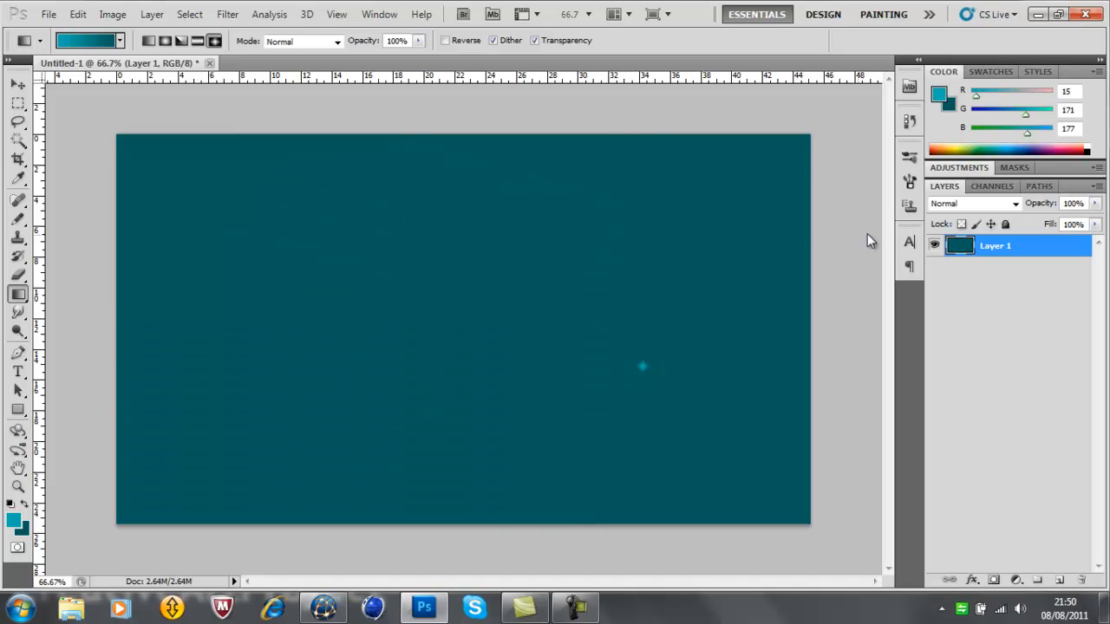
# Step: Add a new layer above Layer 1 and fill it with a small diamond gradient slightly below and right of the canvas centre
pyautogui.click(1059, 580)
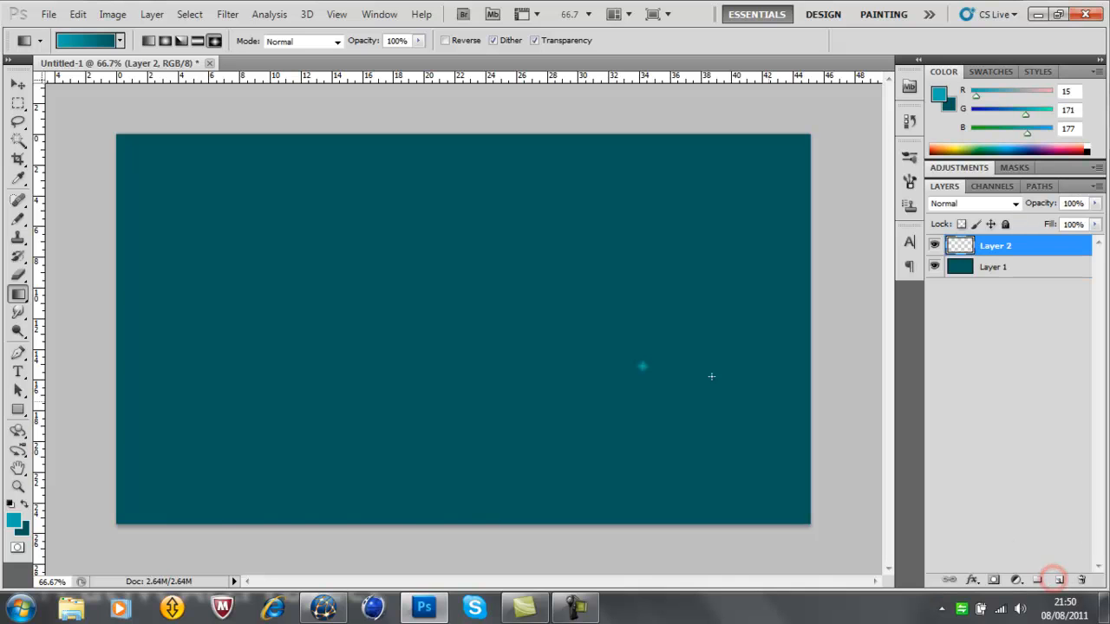
pyautogui.moveTo(643, 325); pyautogui.dragTo(644, 328)
pyautogui.moveTo(539, 397); pyautogui.dragTo(572, 420)
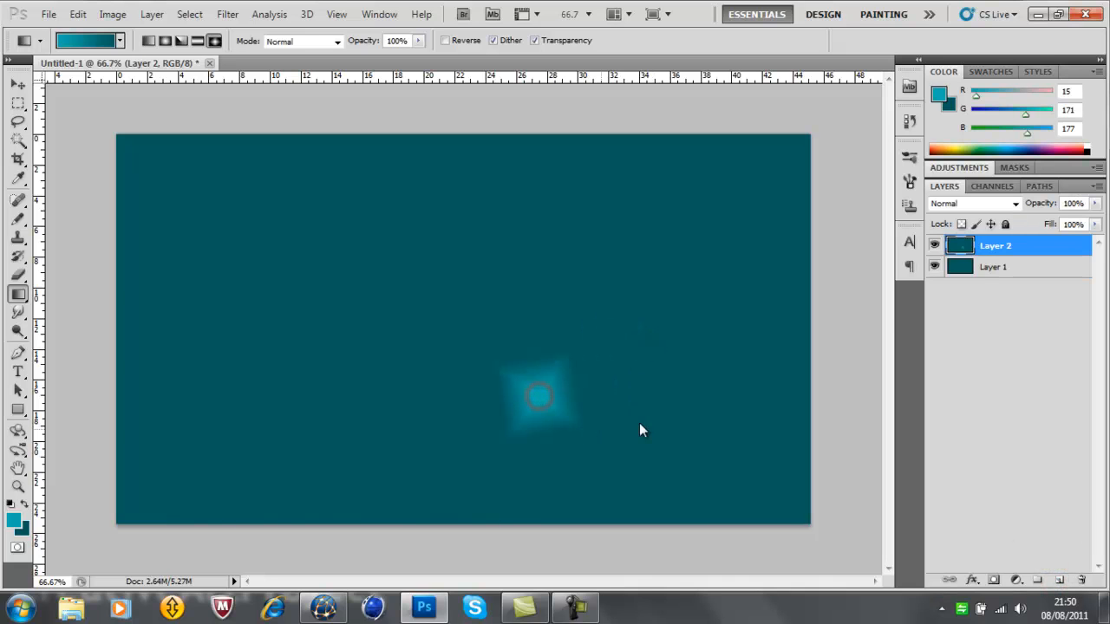
# Step: Delete Layer 2, keeping only Layer 1 in the document
pyautogui.click(988, 267)
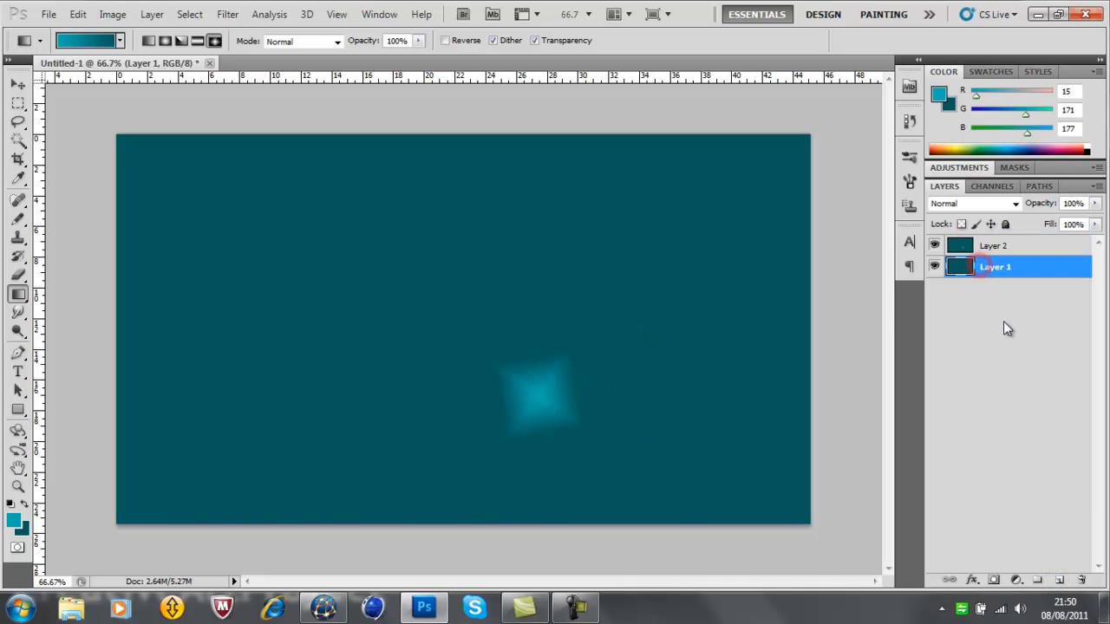
pyautogui.click(993, 245)
pyautogui.press('Delete')
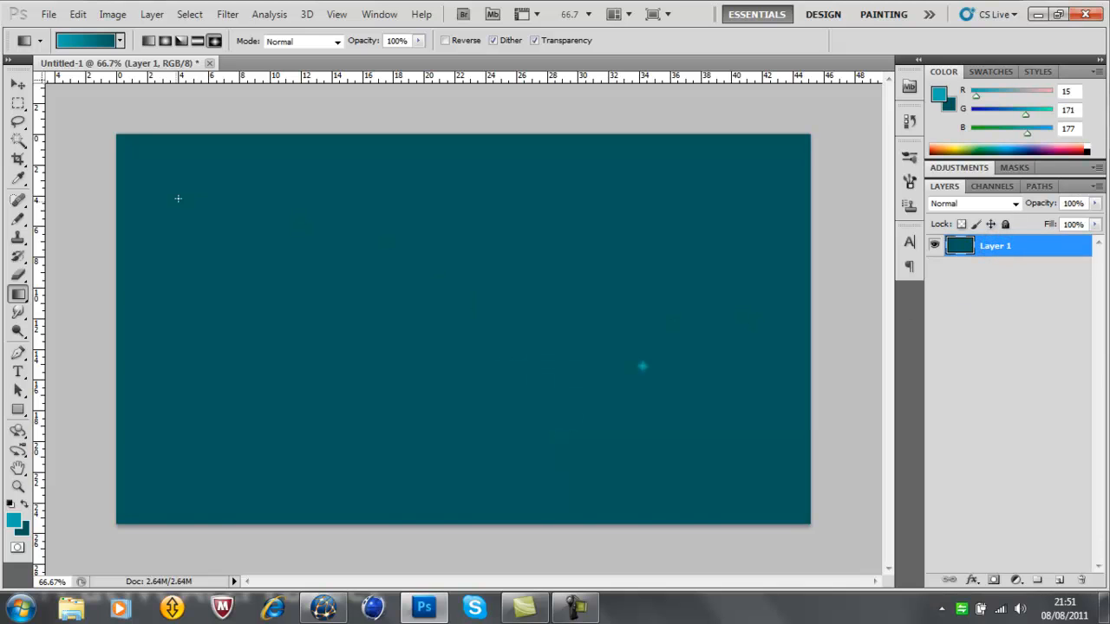
# Step: Fill Layer 1 with a diamond gradient running from above the canvas's top centre straight down past its bottom edge
pyautogui.moveTo(77, 315); pyautogui.dragTo(886, 328)
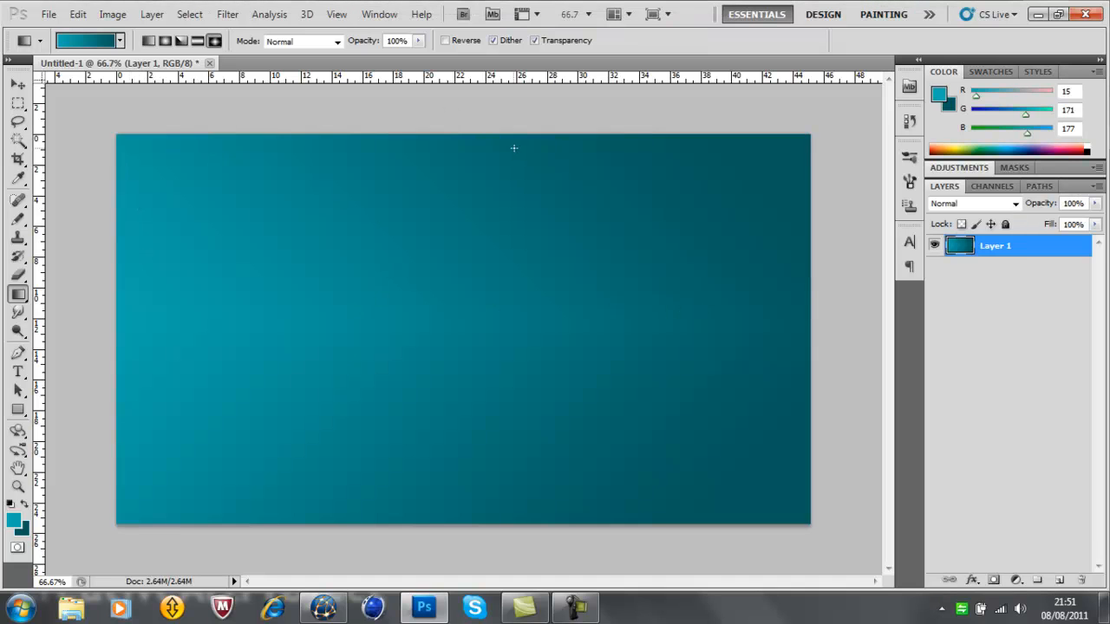
pyautogui.moveTo(460, 102); pyautogui.dragTo(469, 538)
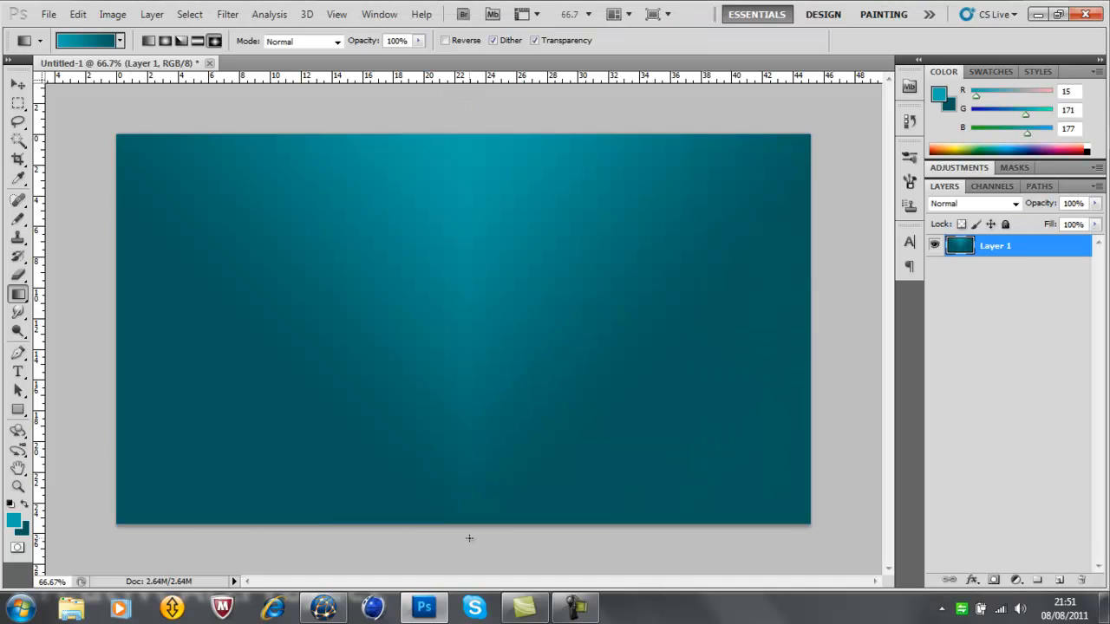
# Step: Reset the foreground and background colours to their defaults and save the black foreground as a swatch named "Swatch 1"
pyautogui.press('d')
pyautogui.click(12, 521)
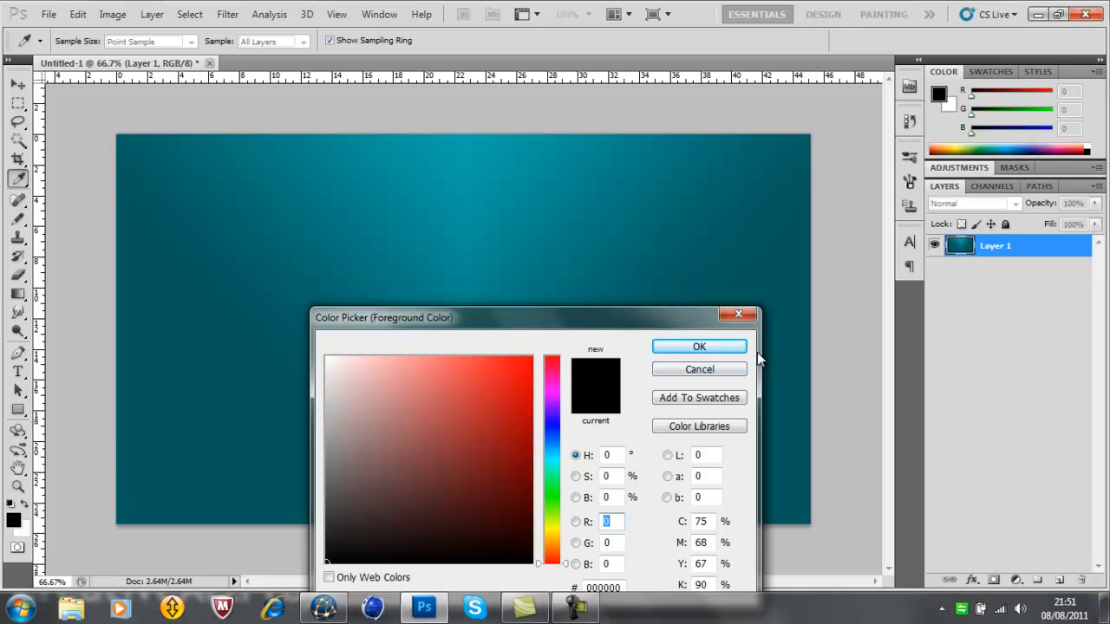
pyautogui.click(727, 397)
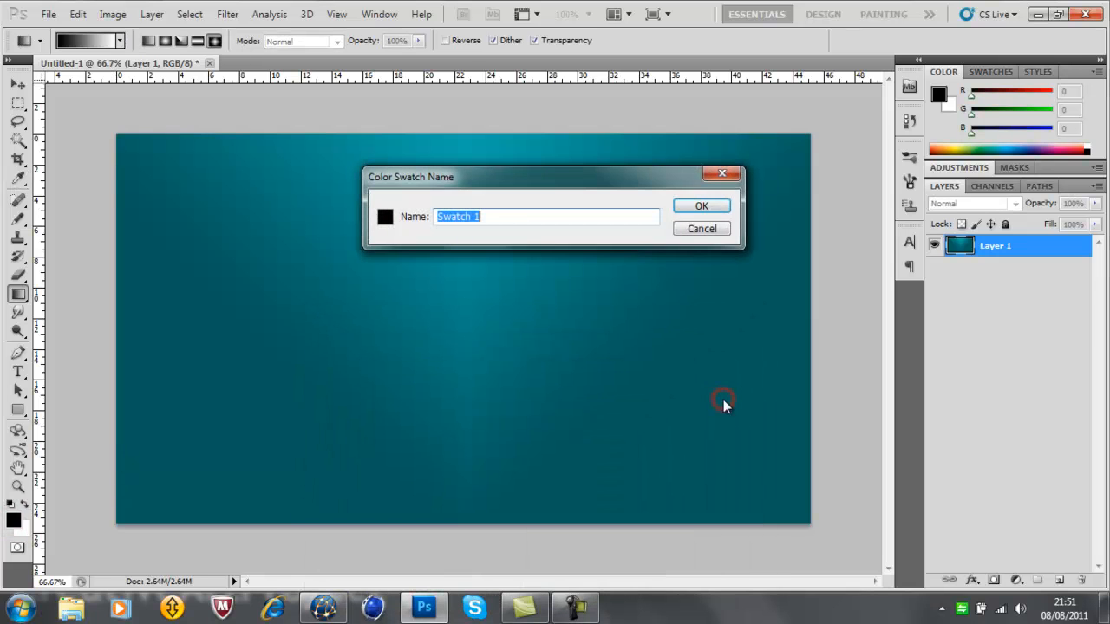
pyautogui.press('Return')
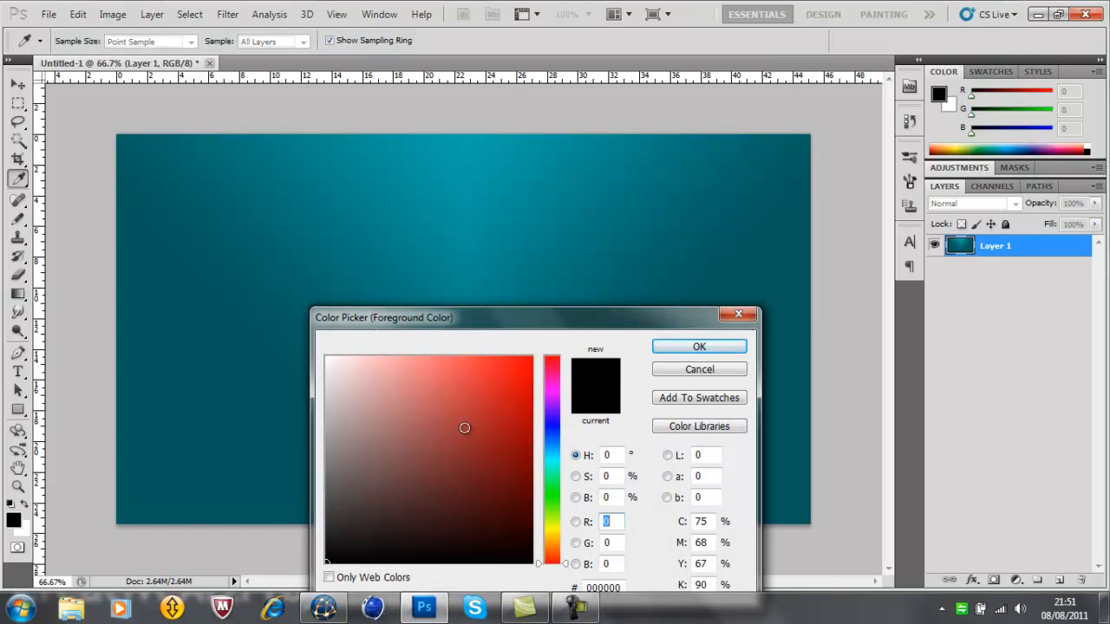
# Step: Set the foreground colour to a bright red, RGB 220, 41, 41
pyautogui.click(495, 385)
pyautogui.click(699, 347)
pyautogui.press('g')
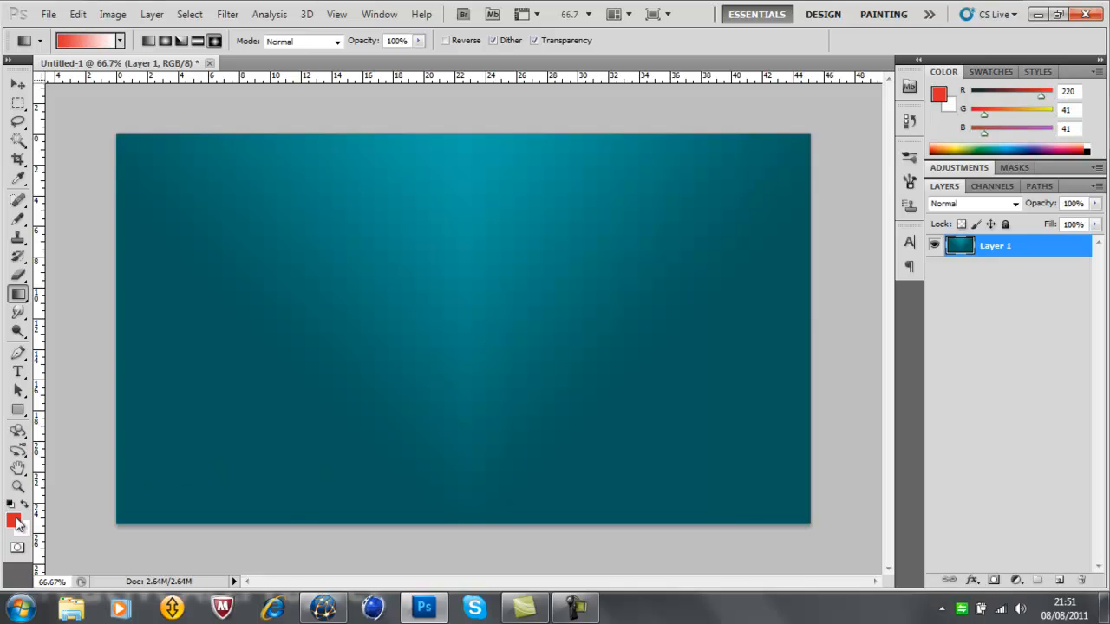
# Step: Browse the yellow, orange and brown ranges of the PANTONE solid coated library for the foreground colour, and close it without choosing one
pyautogui.click(14, 520)
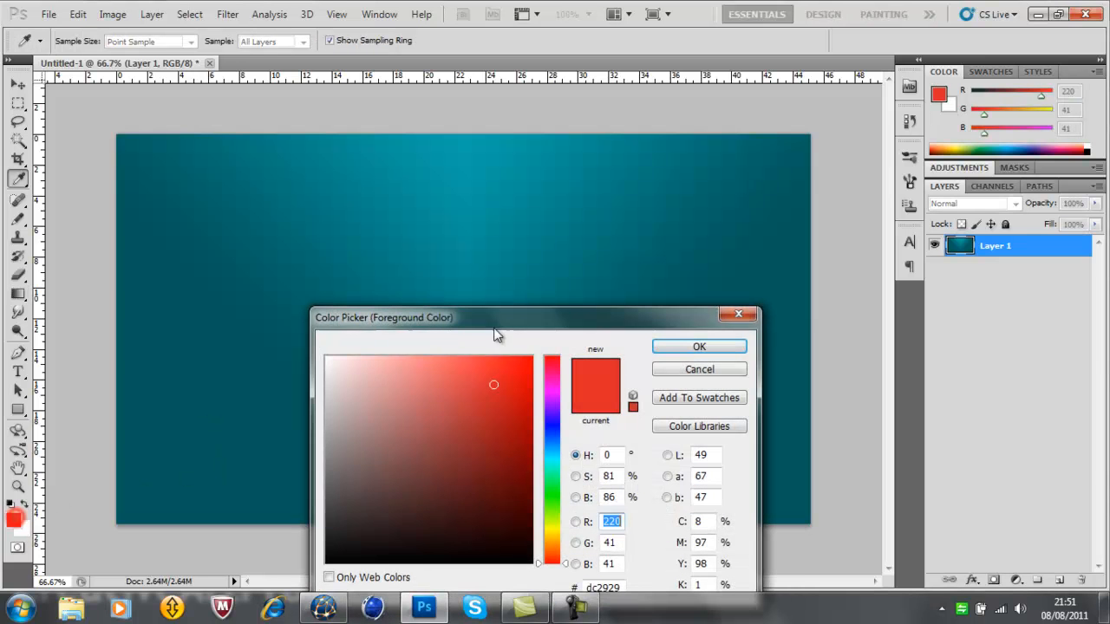
pyautogui.click(702, 425)
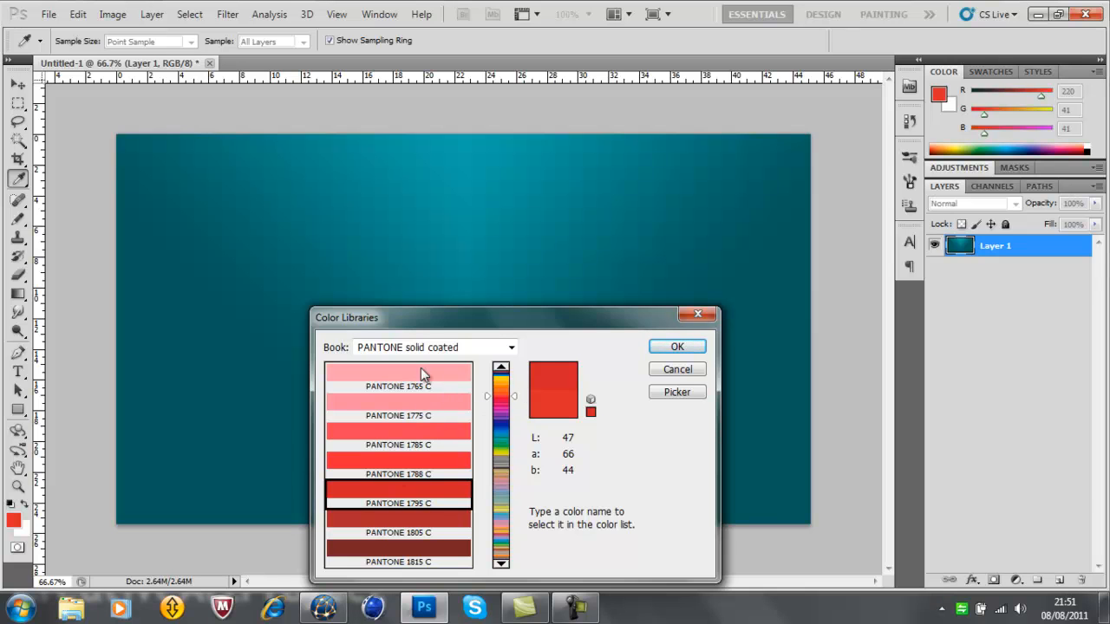
pyautogui.moveTo(499, 374); pyautogui.dragTo(501, 379)
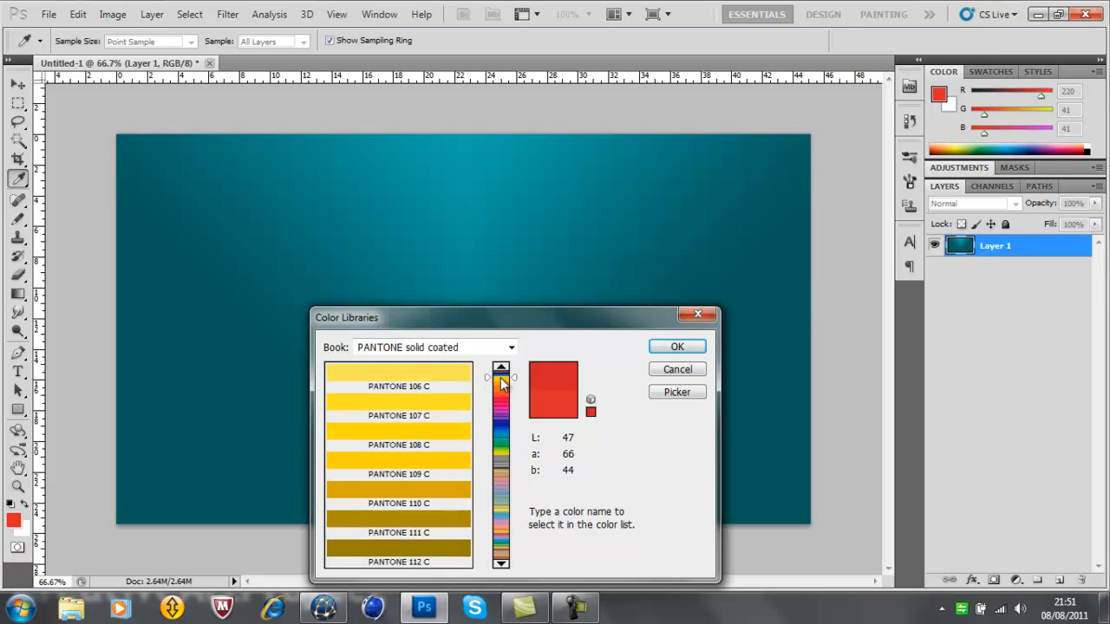
pyautogui.click(501, 530)
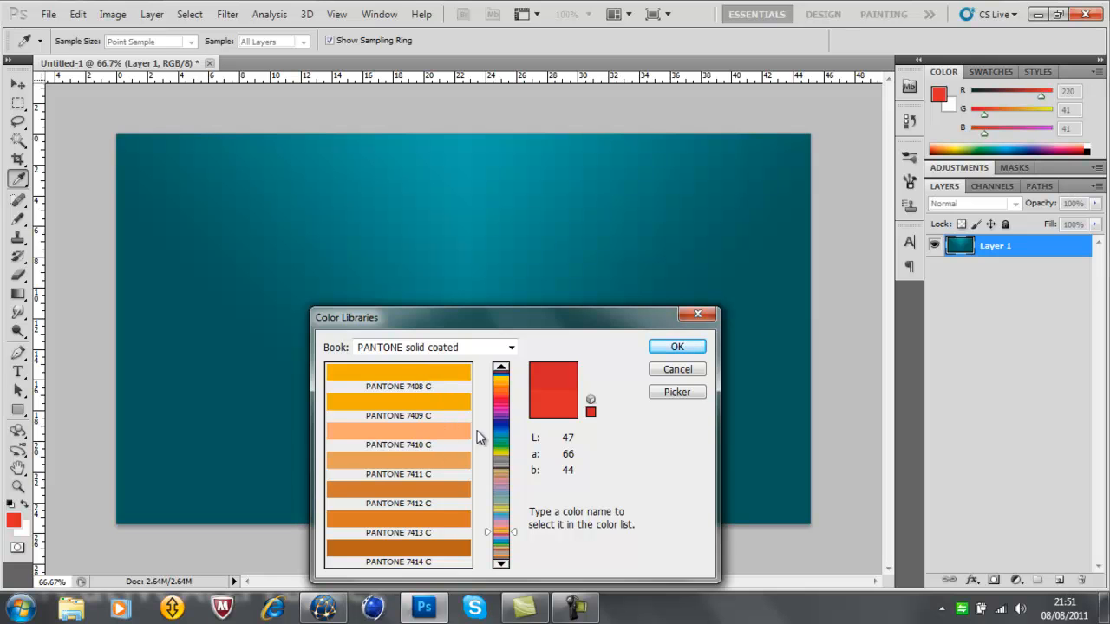
pyautogui.click(501, 457)
pyautogui.click(501, 469)
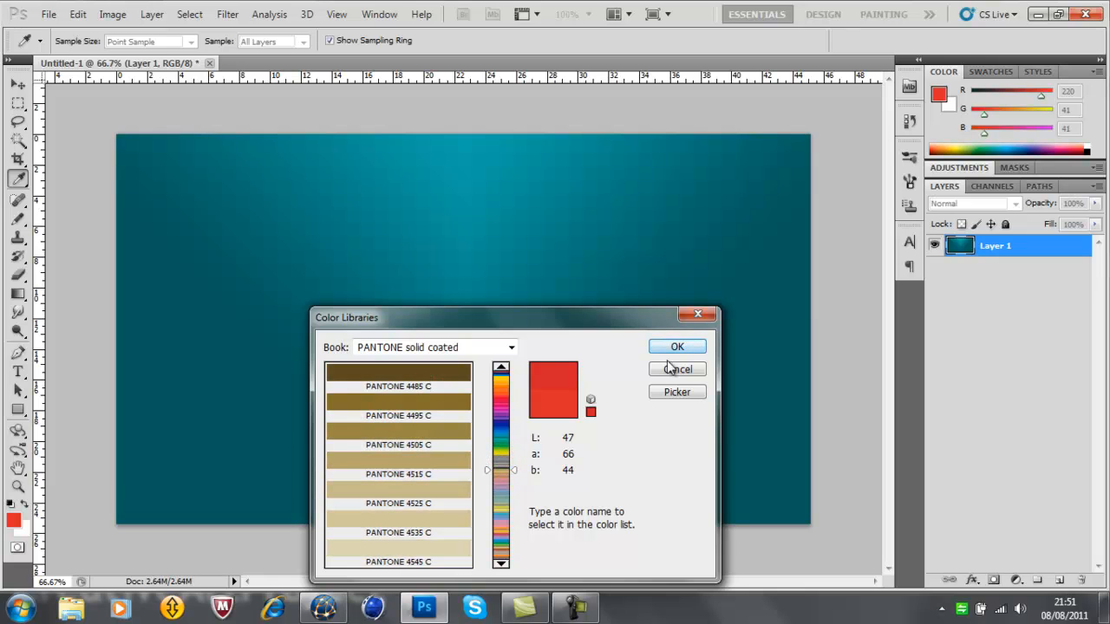
pyautogui.click(698, 315)
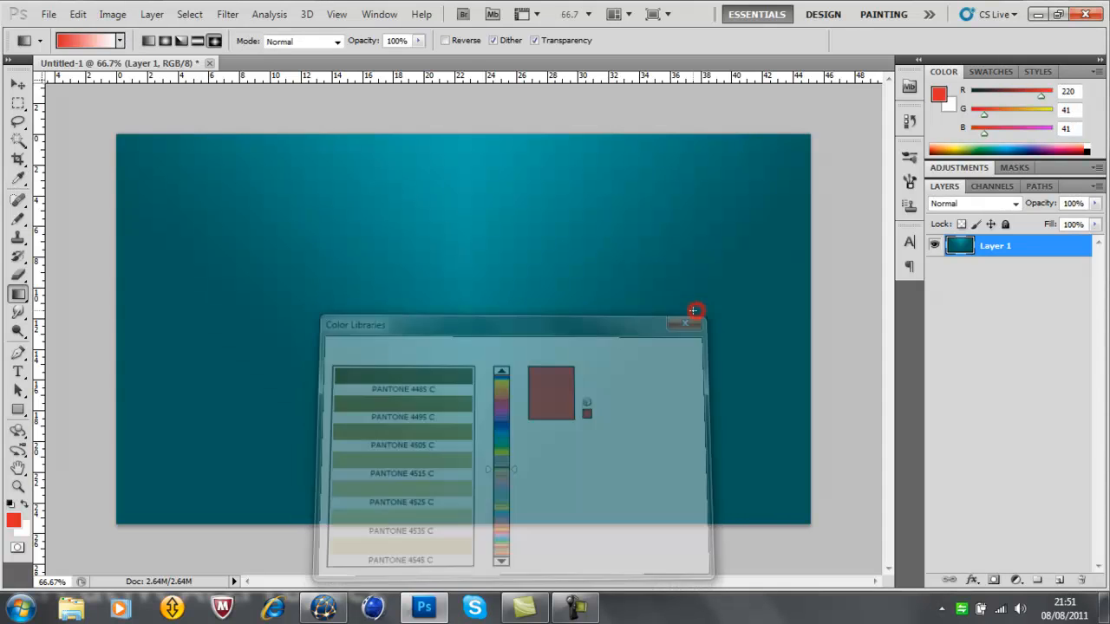
# Step: Fill the dark teal area of Layer 1 around the light top-centre part with the red foreground colour using the Paint Bucket tool
pyautogui.click(16, 299)
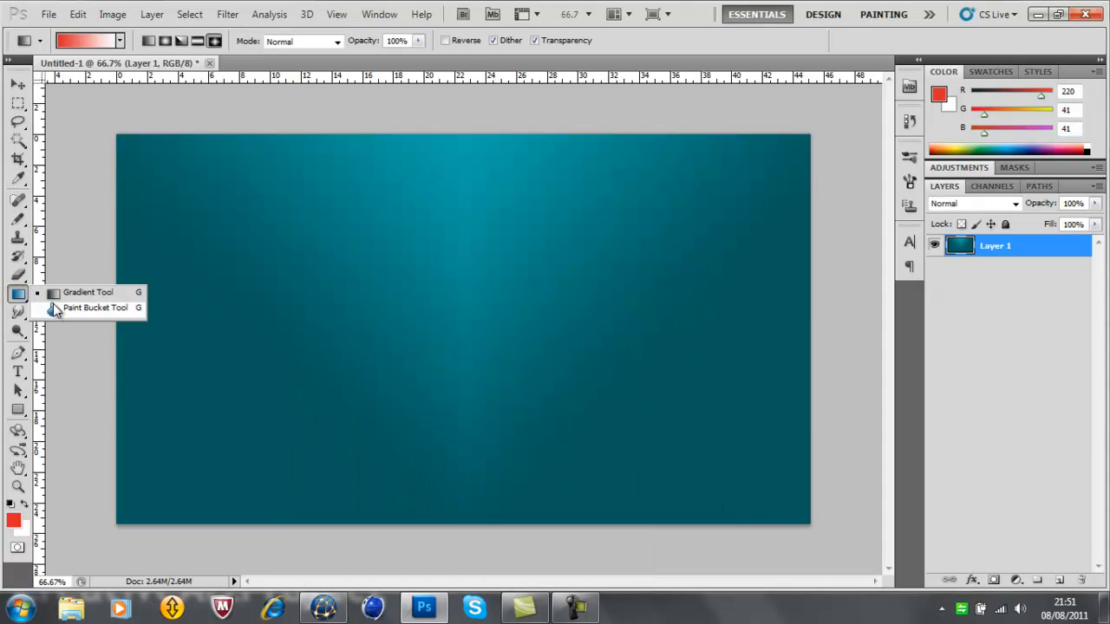
pyautogui.click(82, 308)
pyautogui.click(396, 295)
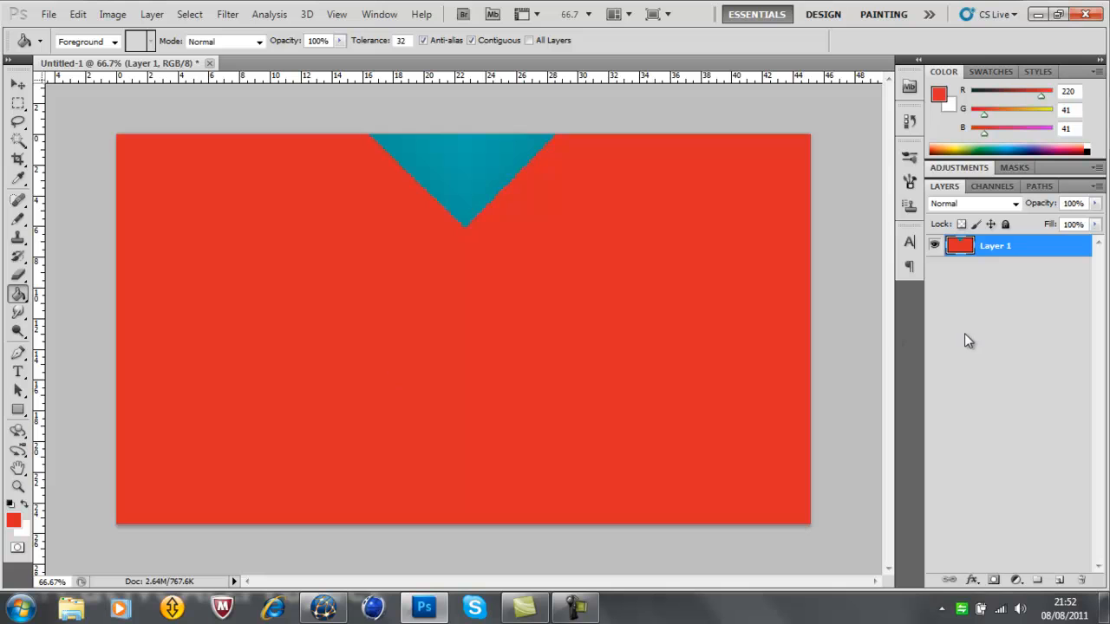
# Step: Fill the remaining teal triangle at the top centre of Layer 1 with the red foreground colour using the Paint Bucket tool
pyautogui.click(462, 146)
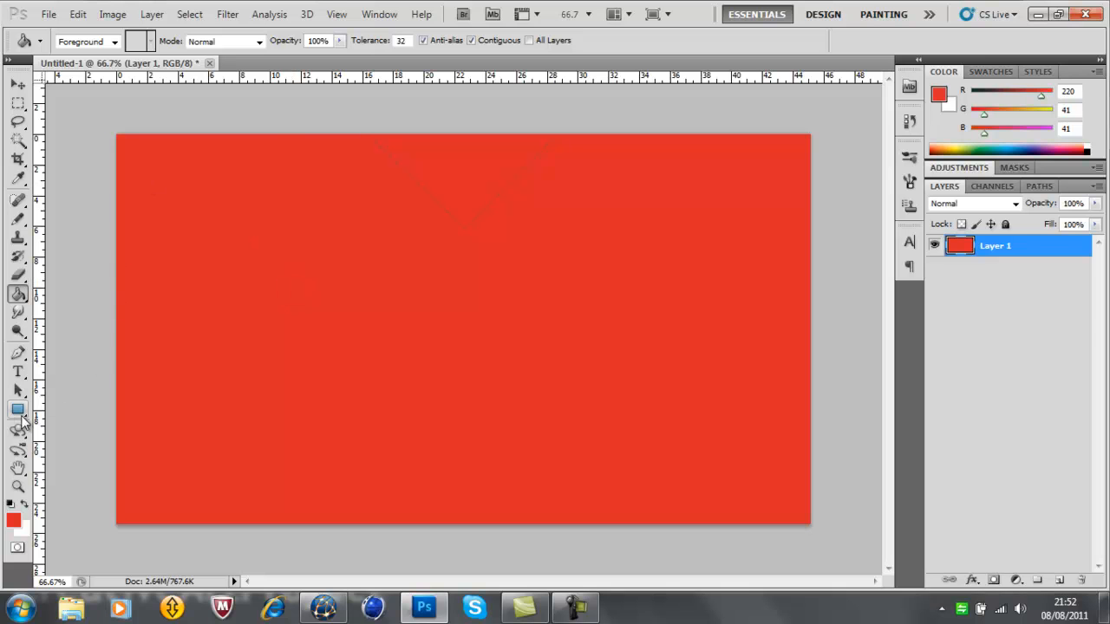
pyautogui.click(18, 84)
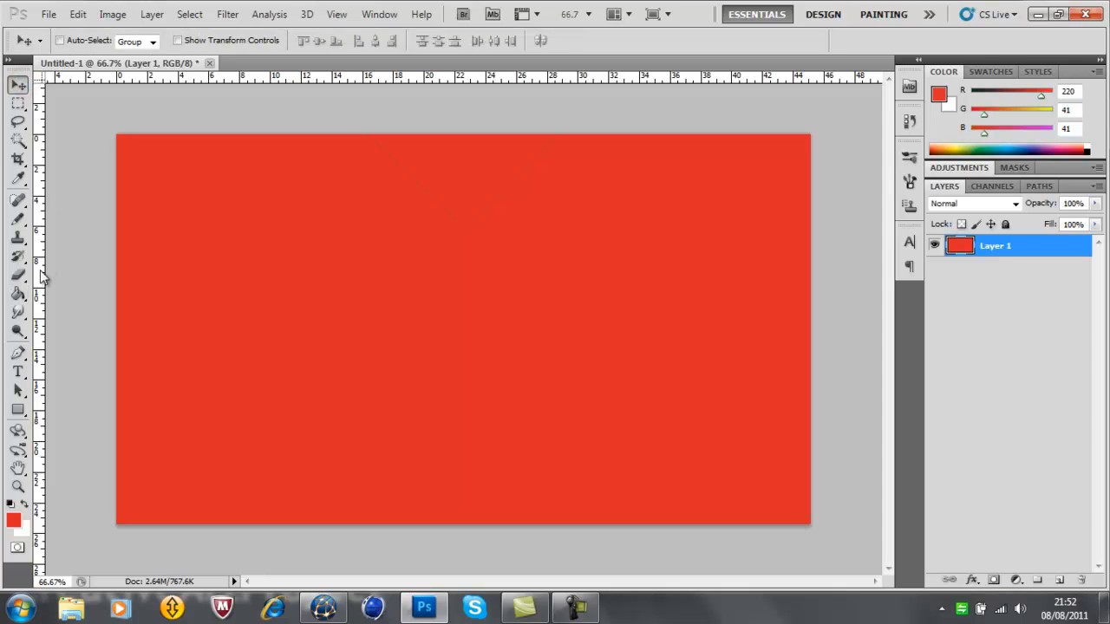
# Step: Reset the foreground and background colours to their defaults, then try a short diagonal black Pencil tool line on the canvas and undo it
pyautogui.click(16, 257)
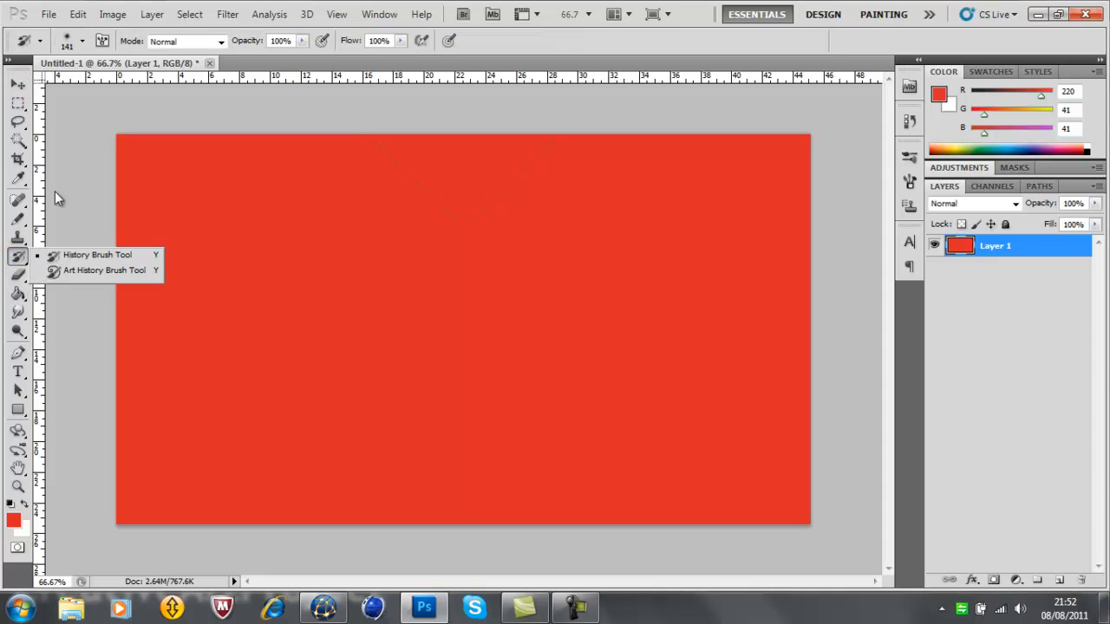
pyautogui.click(55, 191)
pyautogui.click(18, 218)
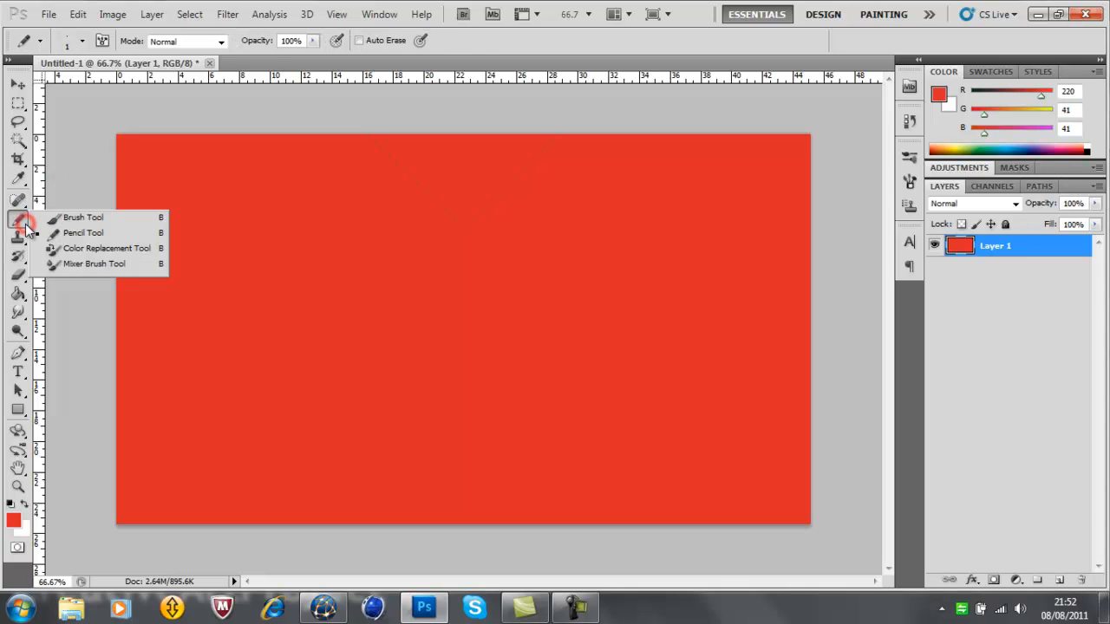
pyautogui.click(64, 221)
pyautogui.click(17, 218)
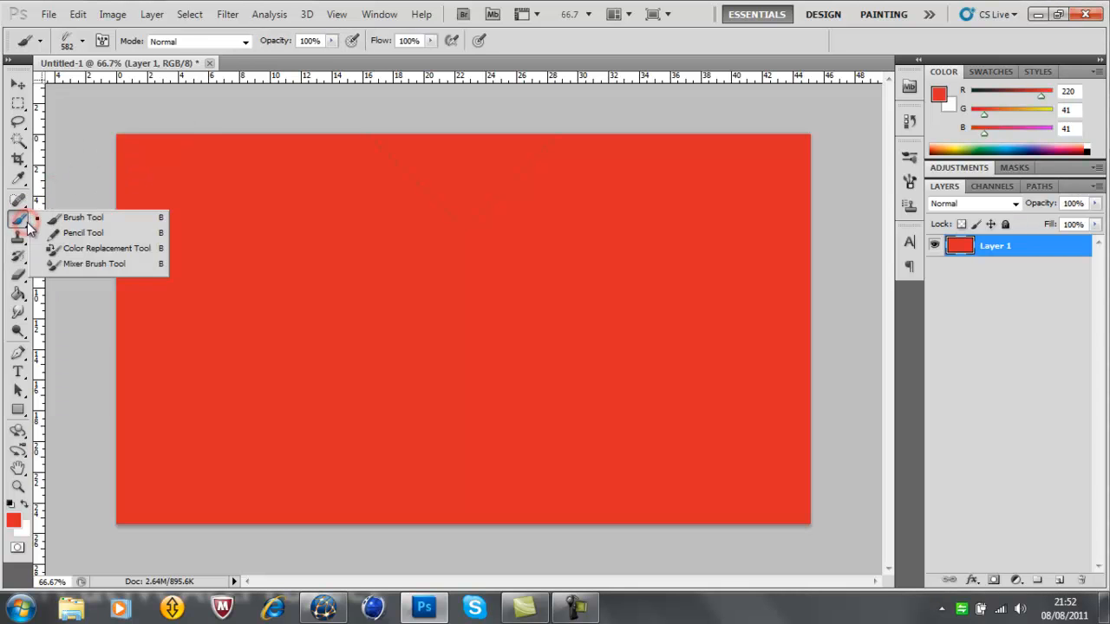
pyautogui.click(77, 234)
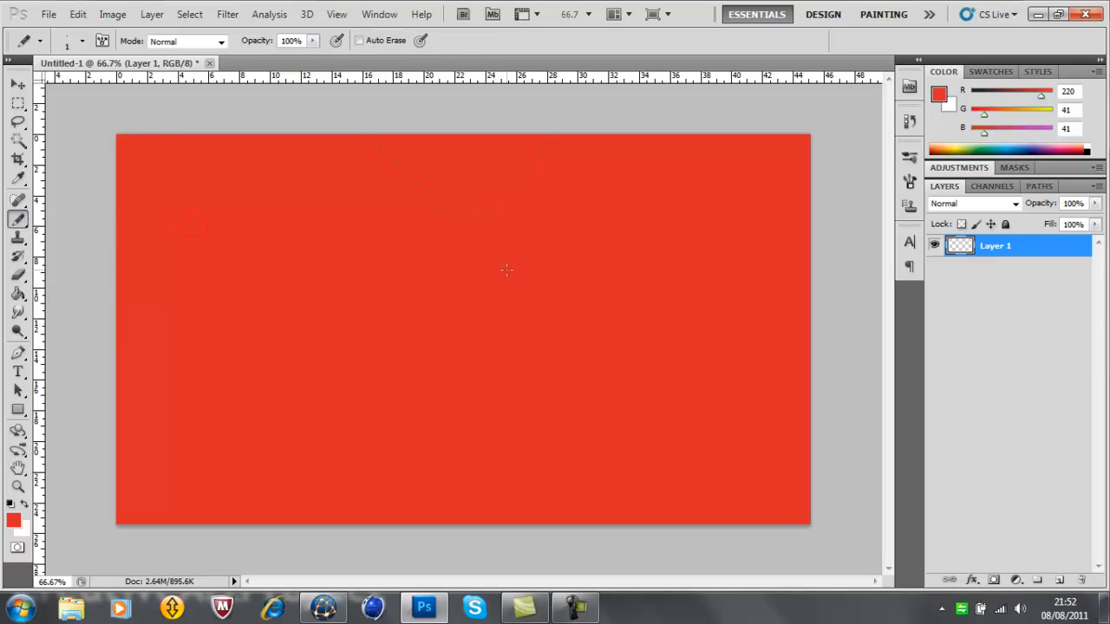
pyautogui.press('d')
pyautogui.moveTo(374, 231)
pyautogui.mouseDown()
pyautogui.moveTo(572, 347)
pyautogui.moveTo(445, 321)
pyautogui.moveTo(437, 347)
pyautogui.mouseUp()
pyautogui.hotkey('ctrl', 'z')
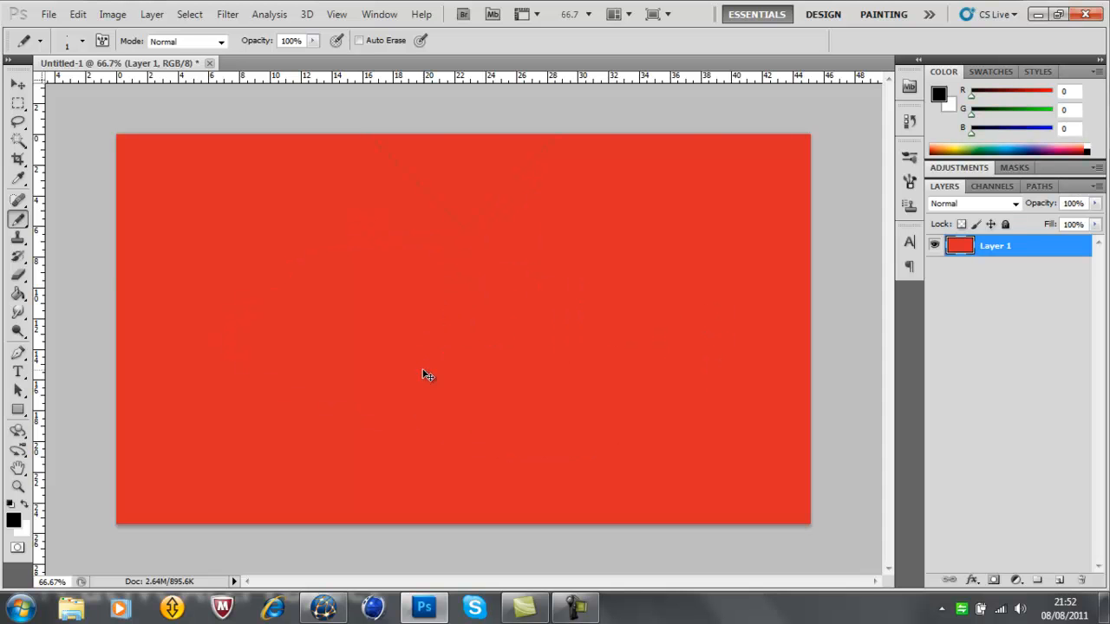
# Step: Paint black test strokes across the red layer with the Brush tool using the 117 px textured brush preset
pyautogui.moveTo(17, 219); pyautogui.dragTo(52, 216)
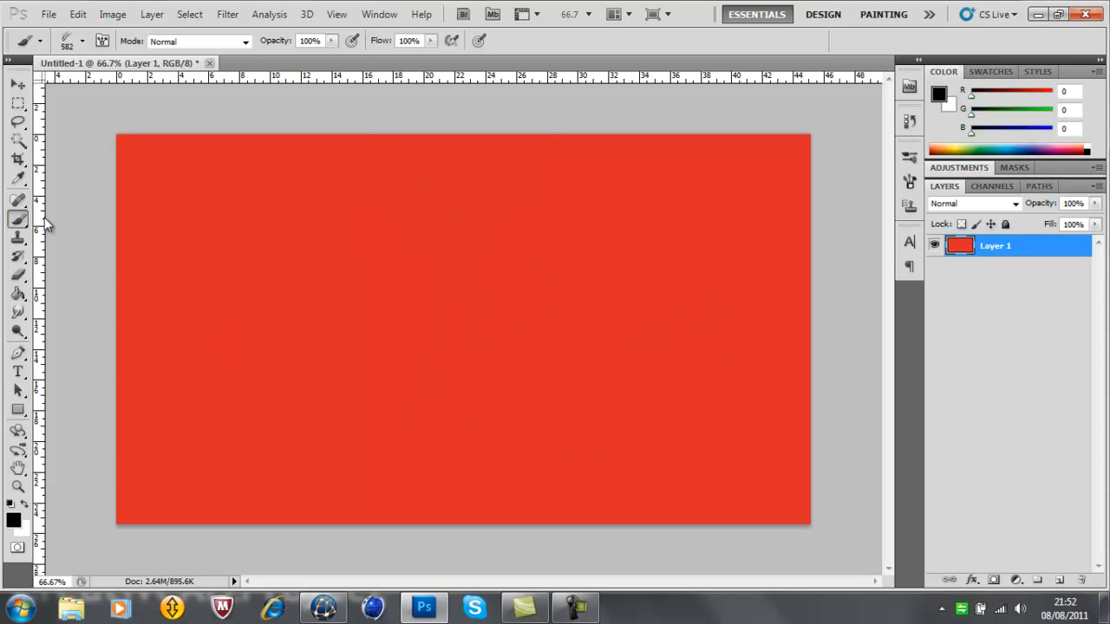
pyautogui.click(80, 40)
pyautogui.moveTo(185, 174)
pyautogui.mouseDown()
pyautogui.moveTo(187, 214)
pyautogui.moveTo(205, 67)
pyautogui.mouseUp()
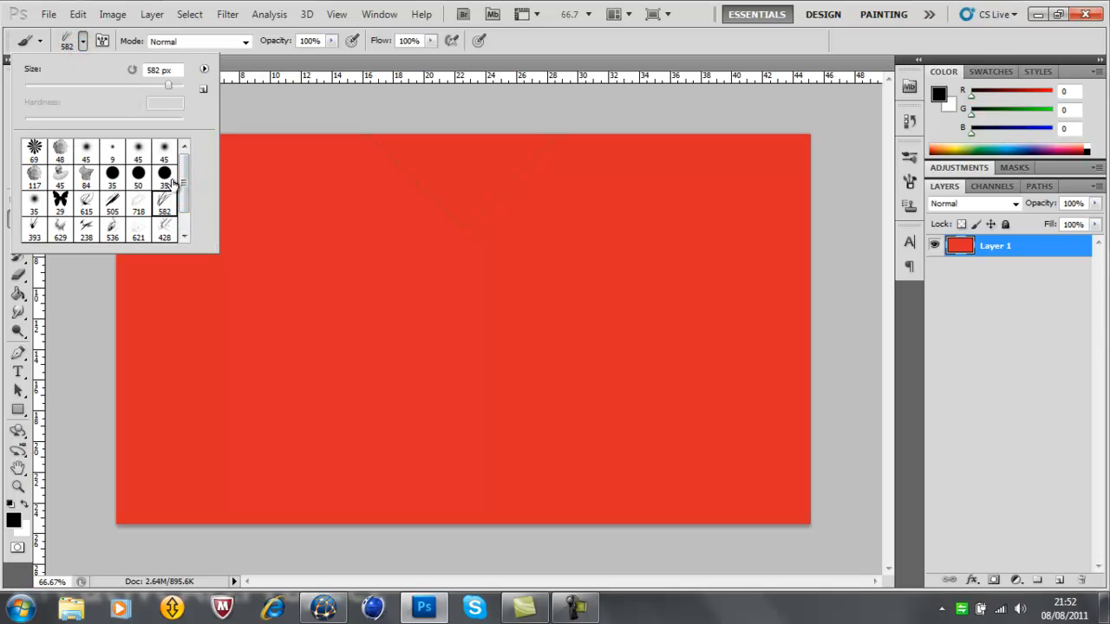
pyautogui.click(39, 175)
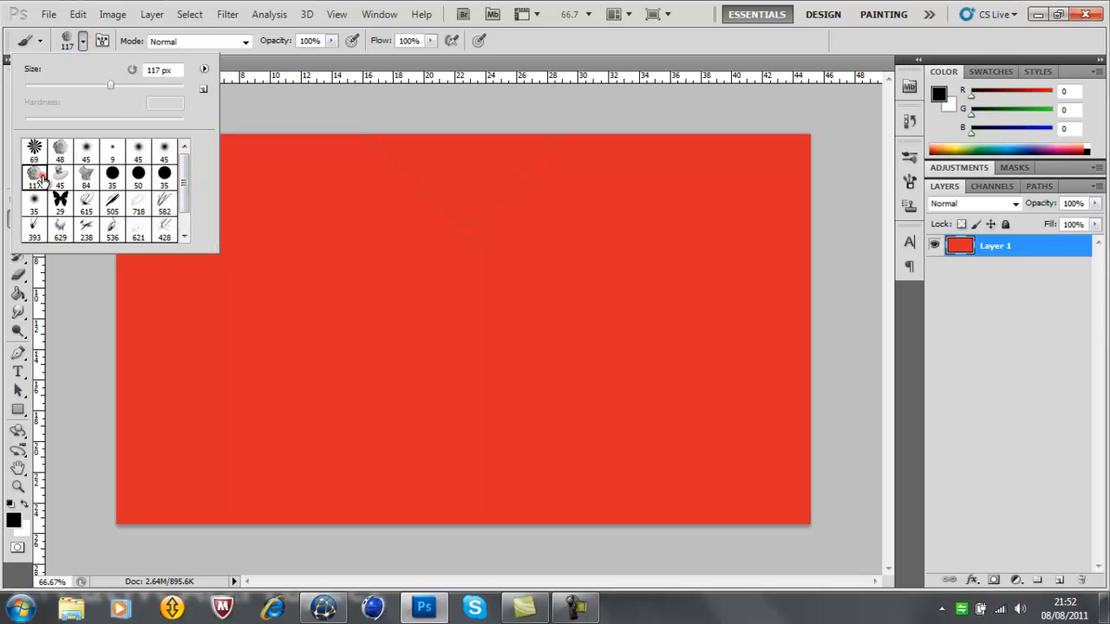
pyautogui.click(398, 254)
pyautogui.moveTo(368, 286); pyautogui.dragTo(285, 367)
pyautogui.moveTo(649, 297)
pyautogui.mouseDown()
pyautogui.moveTo(609, 418)
pyautogui.moveTo(426, 289)
pyautogui.moveTo(414, 265)
pyautogui.mouseUp()
# Step: Undo all the test strokes made with the 117 px brush
pyautogui.hotkey('ctrl', 'alt', 'z')
pyautogui.hotkey('ctrl', 'alt', 'z')
pyautogui.hotkey('ctrl', 'alt', 'z')
pyautogui.hotkey('ctrl', 'alt', 'z')
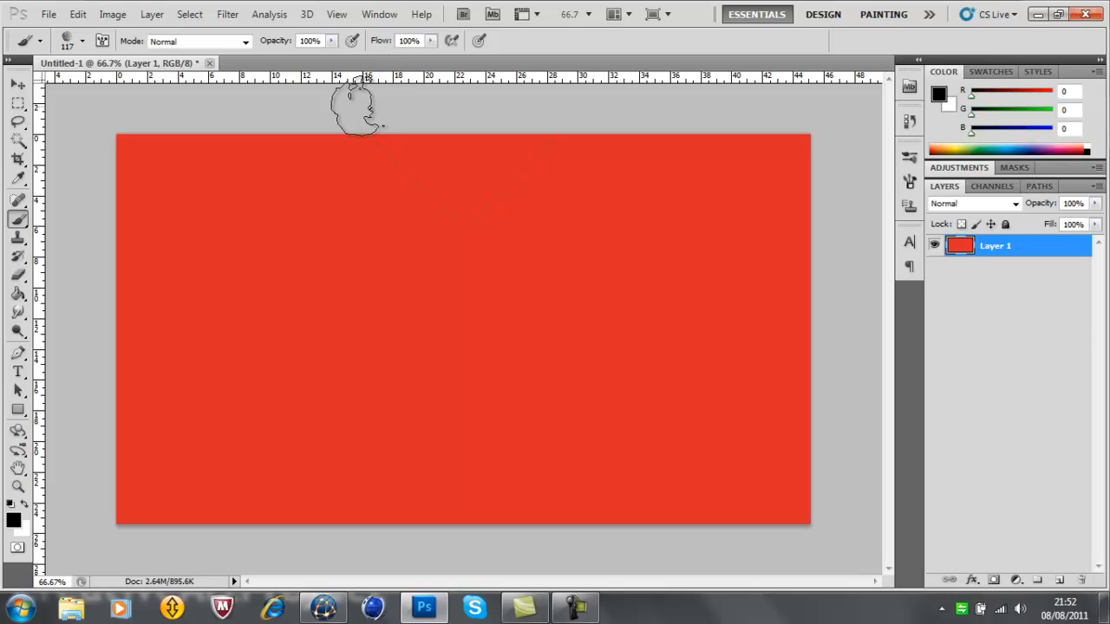
# Step: Replace the current brush presets with the Special Effect Brushes set
pyautogui.click(82, 41)
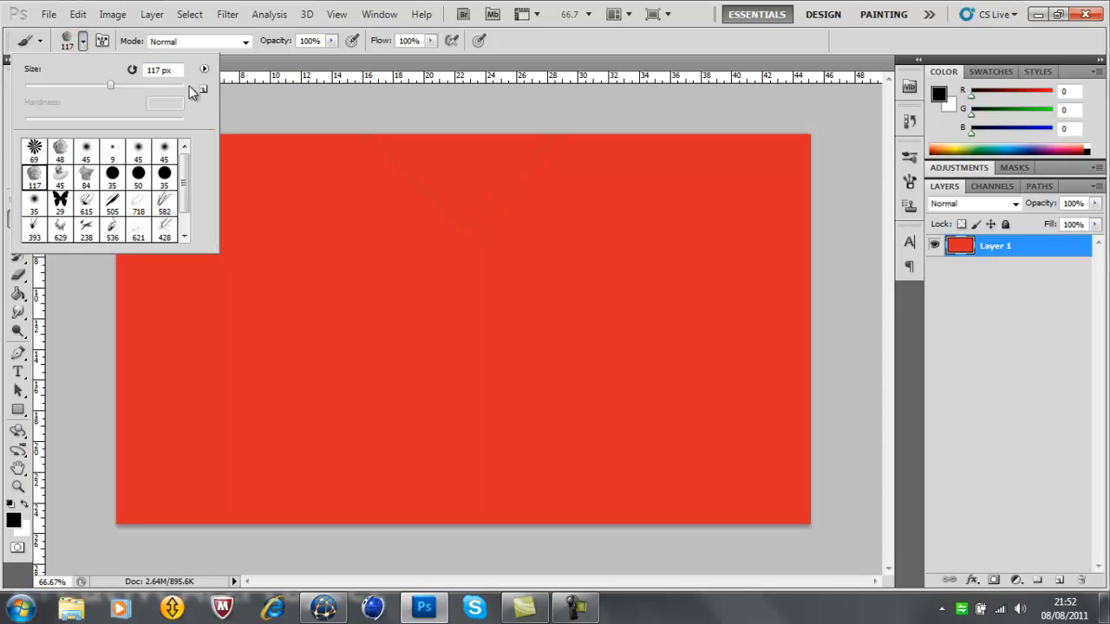
pyautogui.click(204, 70)
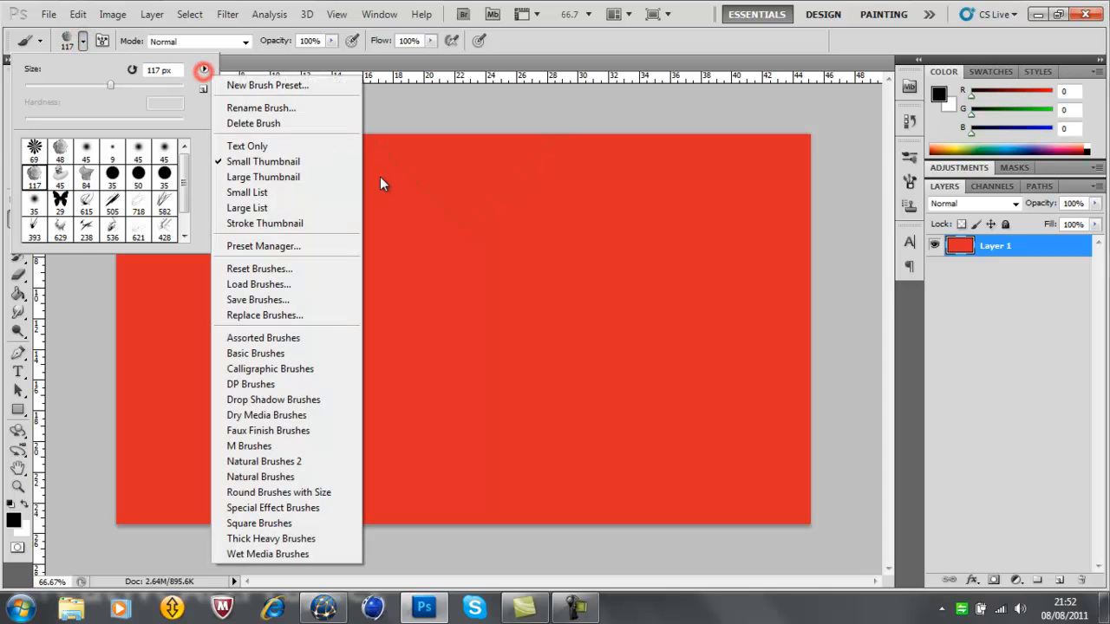
pyautogui.click(329, 284)
pyautogui.click(777, 78)
pyautogui.click(205, 70)
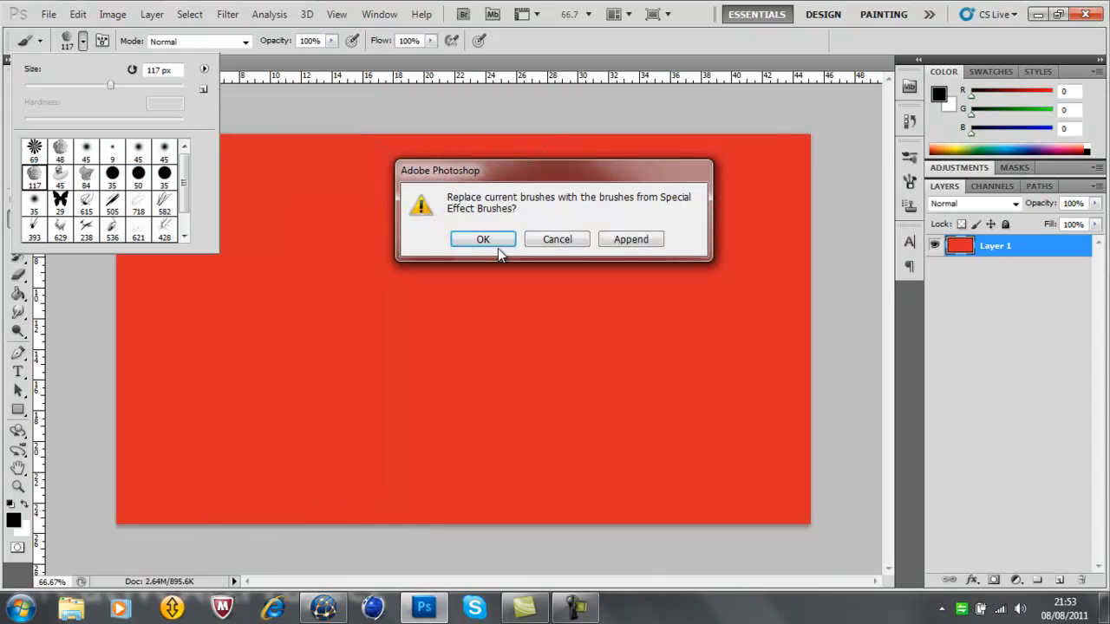
pyautogui.click(492, 246)
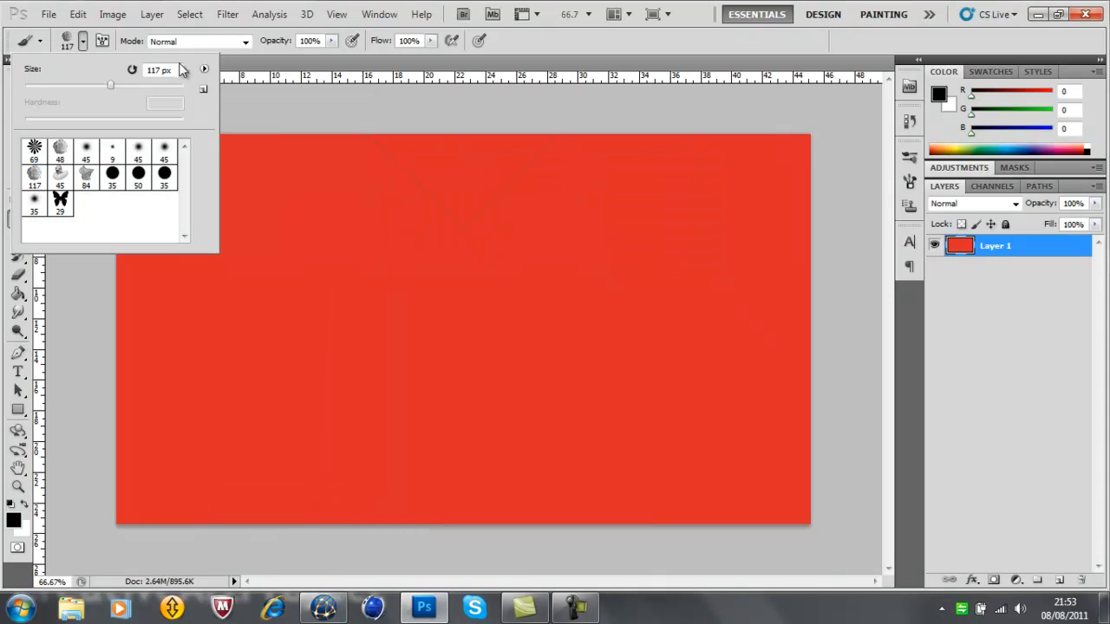
# Step: Replace the brush presets with the Drop Shadow Brushes set and choose the 43 px square brush
pyautogui.click(205, 70)
pyautogui.click(327, 399)
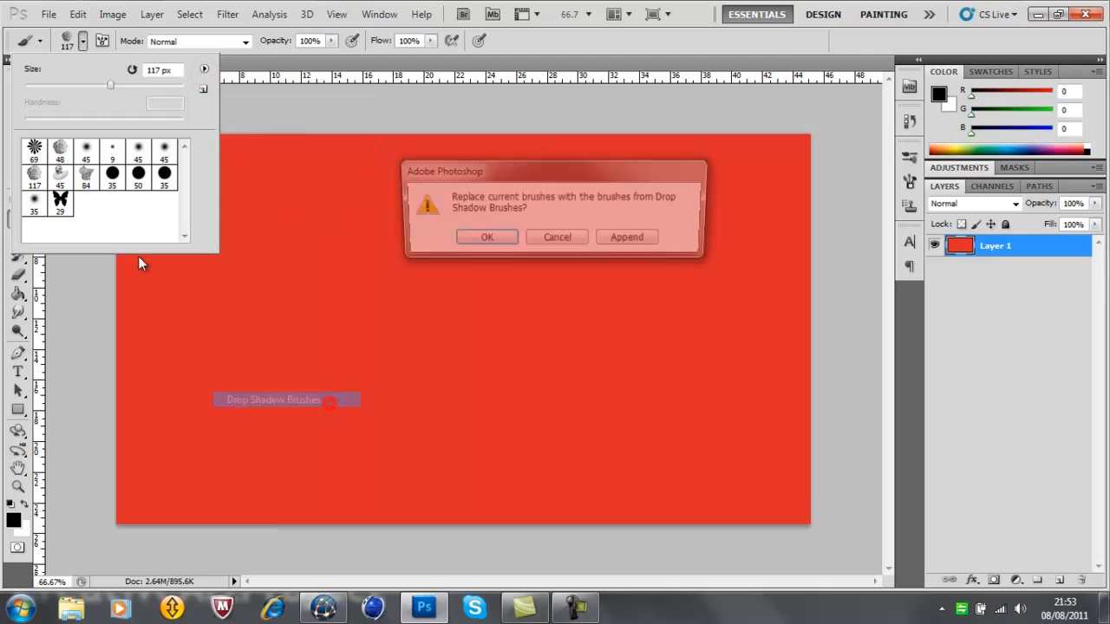
pyautogui.click(487, 239)
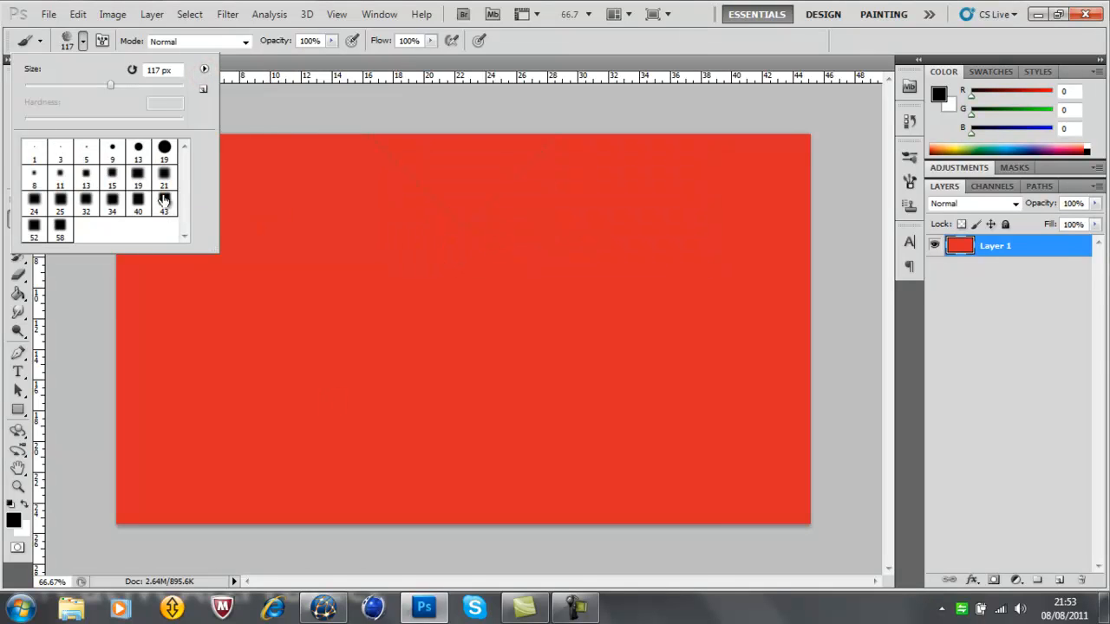
pyautogui.doubleClick(164, 201)
# Step: Stamp eight separate black squares around the red canvas with the 43 px square brush
pyautogui.click(529, 274)
pyautogui.click(597, 377)
pyautogui.click(403, 360)
pyautogui.click(410, 272)
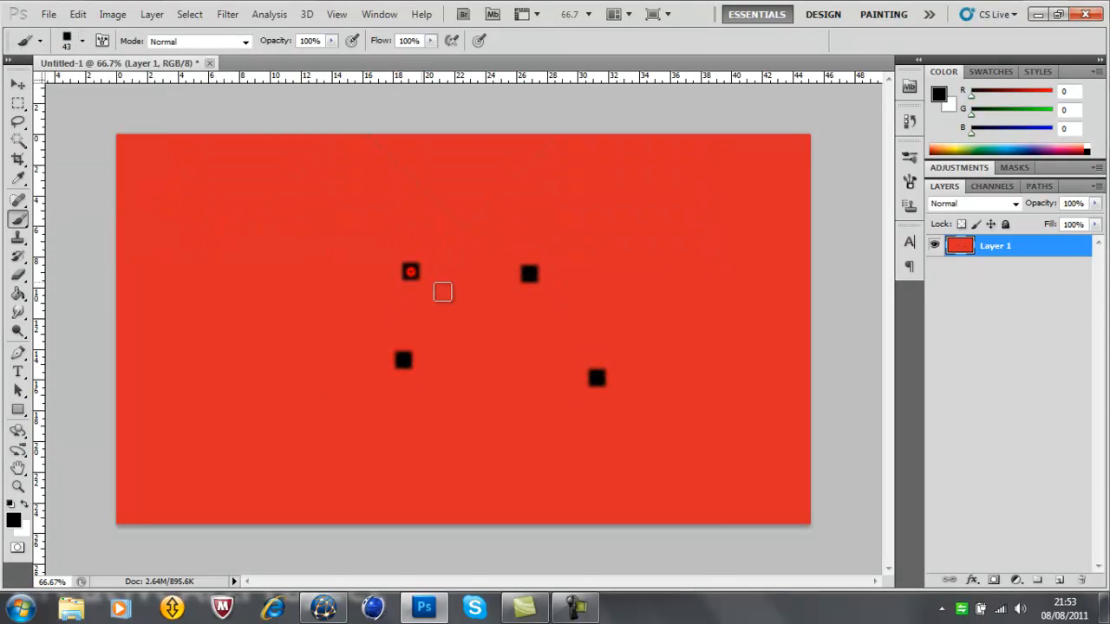
pyautogui.click(513, 386)
pyautogui.click(240, 443)
pyautogui.click(633, 292)
pyautogui.click(230, 329)
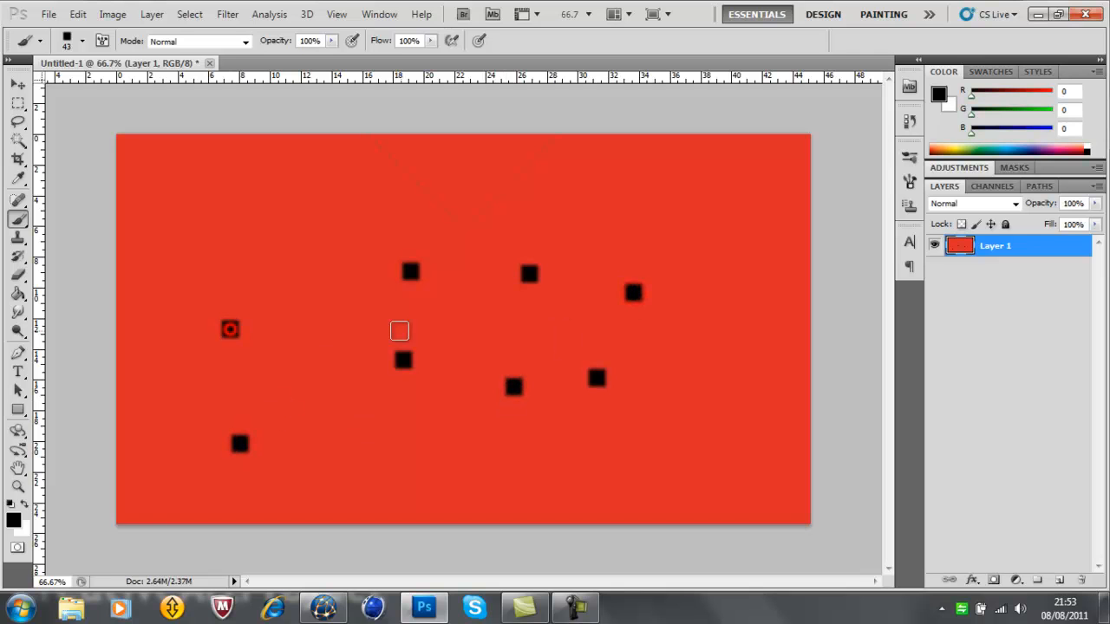
# Step: Undo all eight square brush stamps on Layer 1
pyautogui.hotkey('ctrl', 'alt', 'z')
pyautogui.hotkey('ctrl', 'alt', 'z')
pyautogui.hotkey('ctrl', 'alt', 'z')
pyautogui.hotkey('ctrl', 'alt', 'z')
pyautogui.hotkey('ctrl', 'alt', 'z')
pyautogui.hotkey('ctrl', 'alt', 'z')
pyautogui.hotkey('ctrl', 'alt', 'z')
pyautogui.hotkey('ctrl', 'alt', 'z')
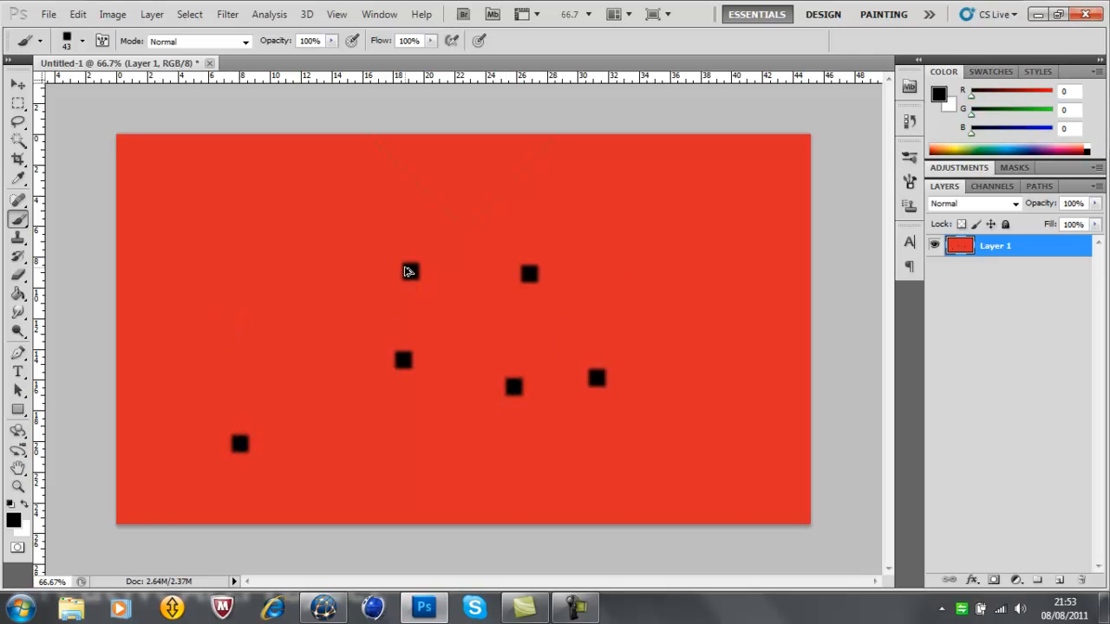
# Step: Replace the brush presets with the Calligraphic Brushes set and choose the first flat bristle brush after the 60 px tip
pyautogui.click(69, 39)
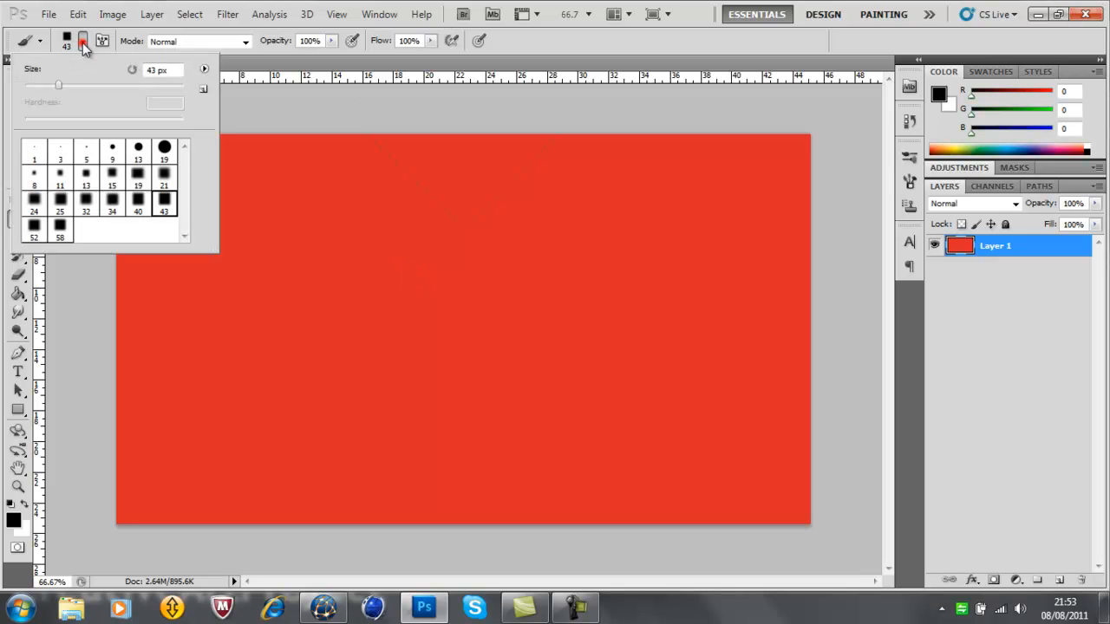
pyautogui.click(204, 69)
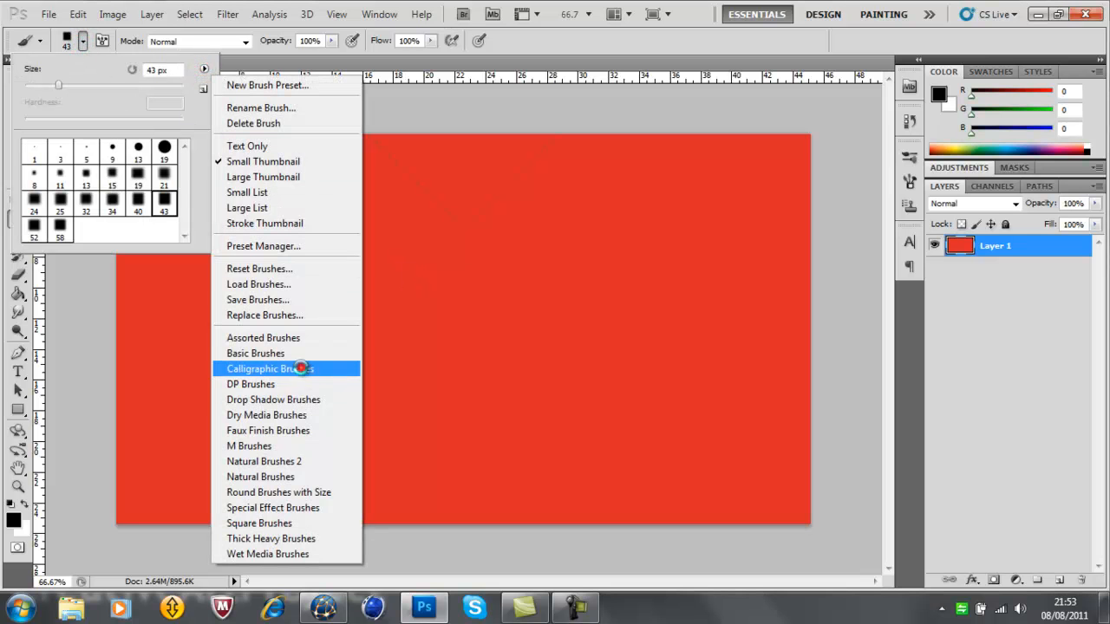
pyautogui.click(303, 368)
pyautogui.click(464, 241)
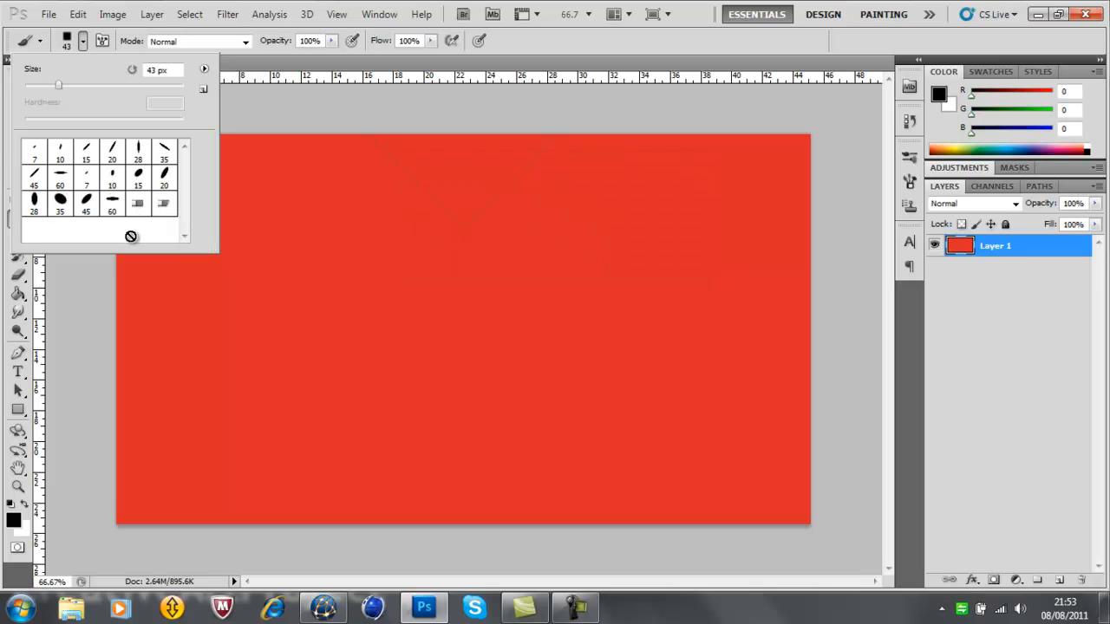
pyautogui.click(135, 206)
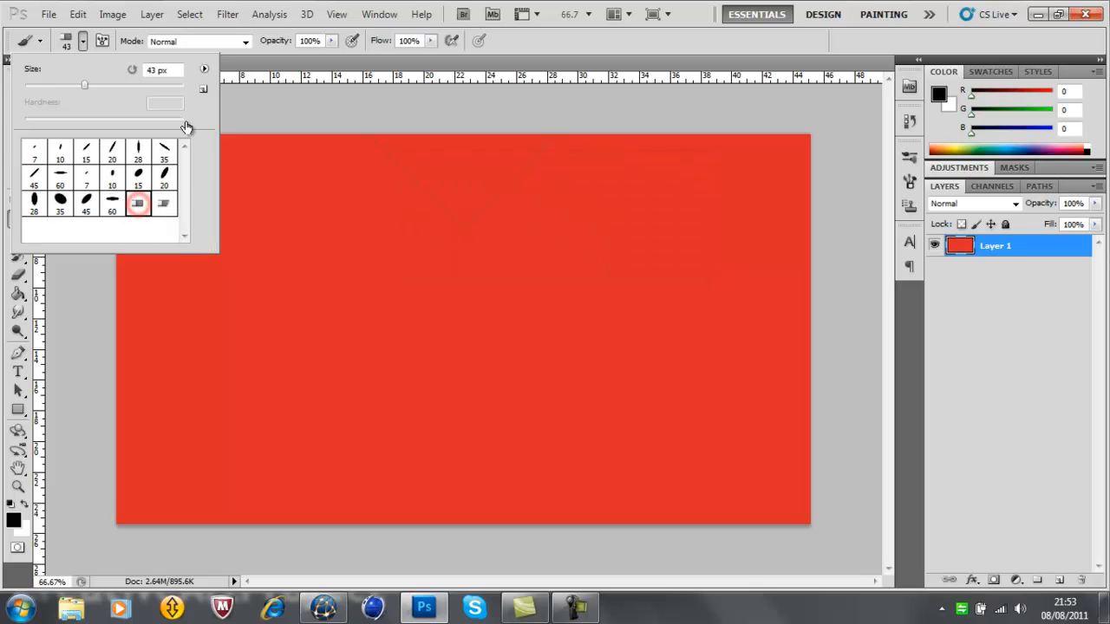
pyautogui.click(80, 44)
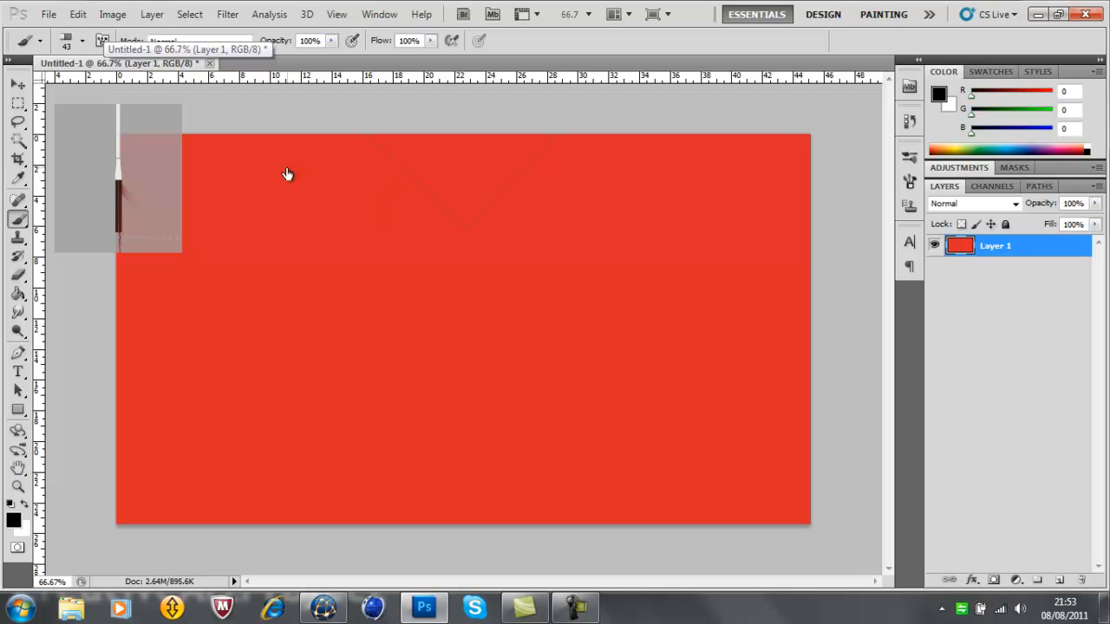
# Step: Paint a short bar, a small dab and a long looping stroke in black with the bristle brush, and undo all three
pyautogui.moveTo(427, 269); pyautogui.dragTo(490, 268)
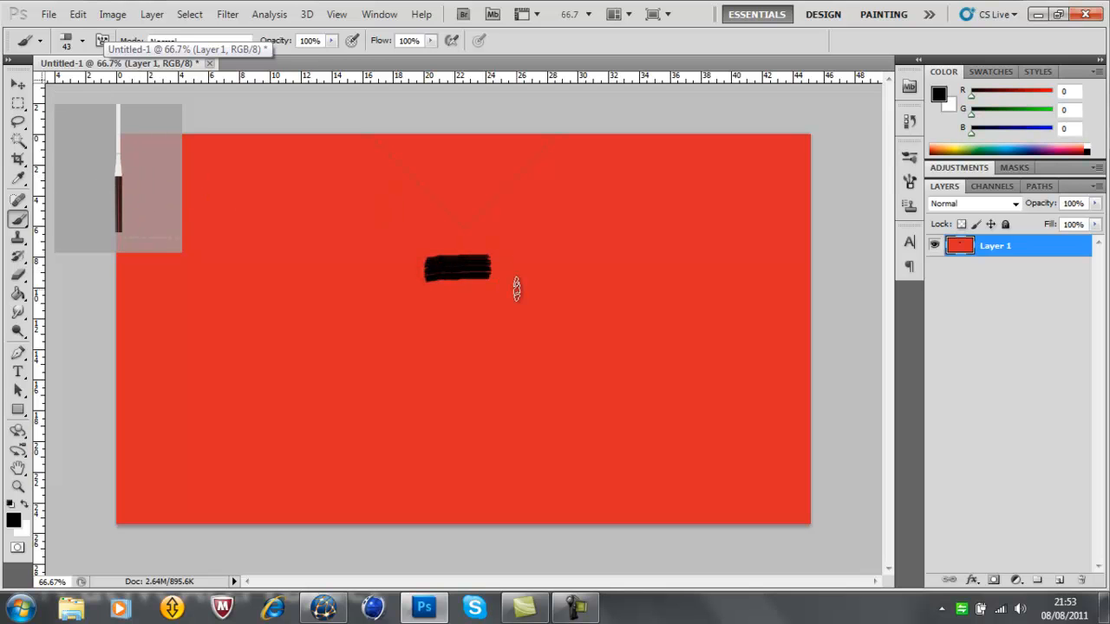
pyautogui.moveTo(522, 318); pyautogui.dragTo(522, 322)
pyautogui.moveTo(501, 345)
pyautogui.mouseDown()
pyautogui.moveTo(319, 361)
pyautogui.moveTo(369, 418)
pyautogui.moveTo(520, 407)
pyautogui.moveTo(475, 390)
pyautogui.moveTo(372, 390)
pyautogui.mouseUp()
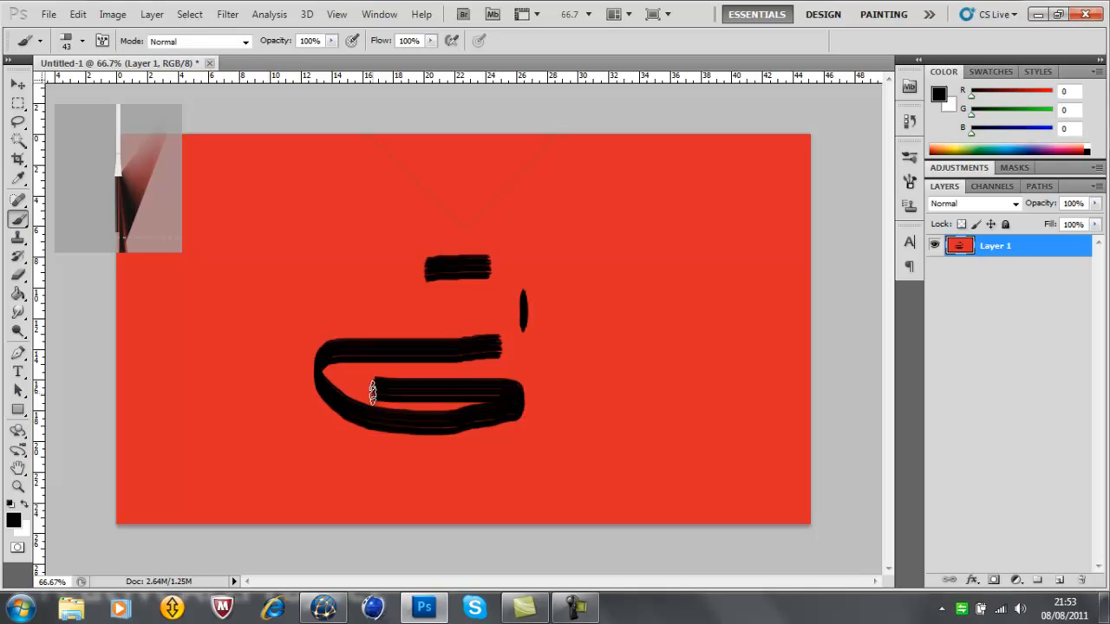
pyautogui.hotkey('ctrl', 'alt', 'z')
pyautogui.hotkey('ctrl', 'alt', 'z')
pyautogui.hotkey('ctrl', 'alt', 'z')
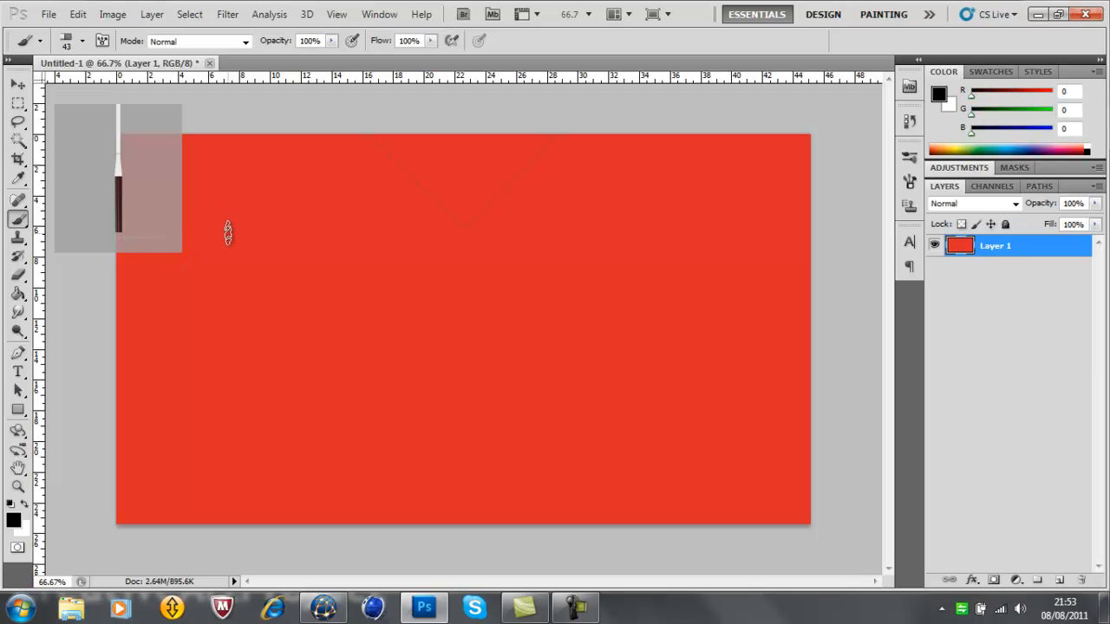
# Step: Paint a black V-shaped stroke and a horizontal bar beside it with the bristle brush, and undo both
pyautogui.moveTo(227, 222)
pyautogui.mouseDown()
pyautogui.moveTo(345, 245)
pyautogui.moveTo(280, 433)
pyautogui.mouseUp()
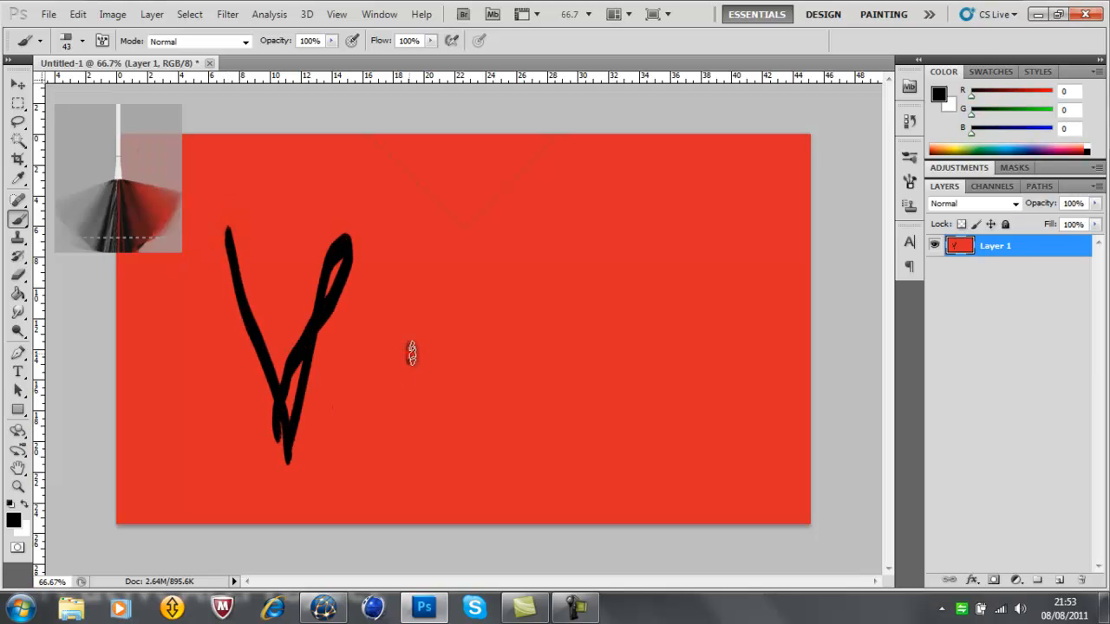
pyautogui.moveTo(408, 354); pyautogui.dragTo(562, 355)
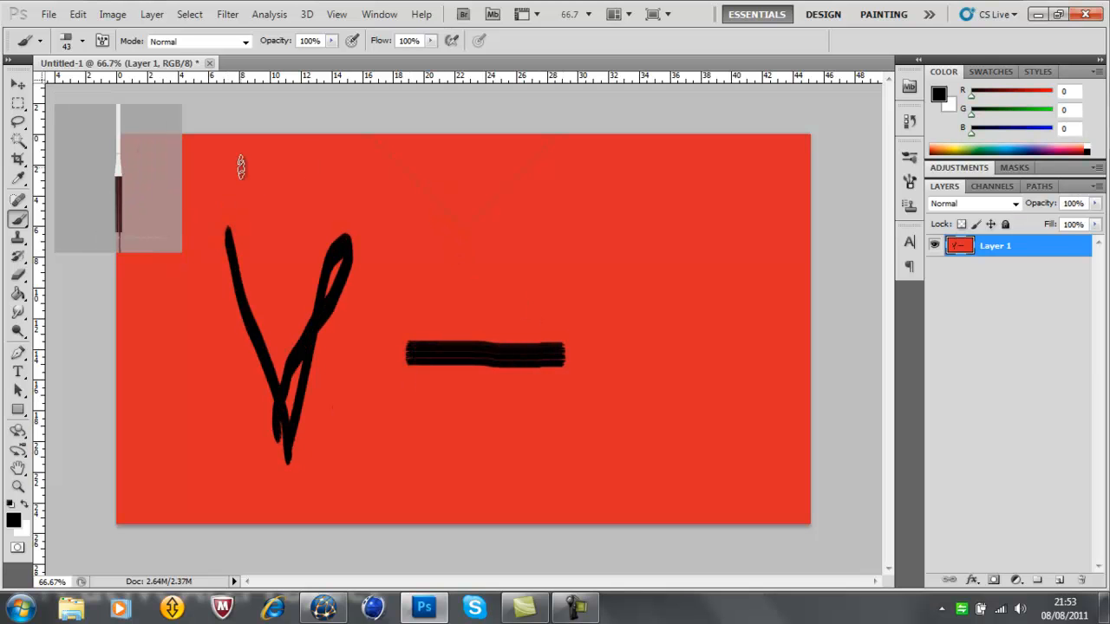
pyautogui.hotkey('ctrl', 'alt', 'z')
pyautogui.hotkey('ctrl', 'alt', 'z')
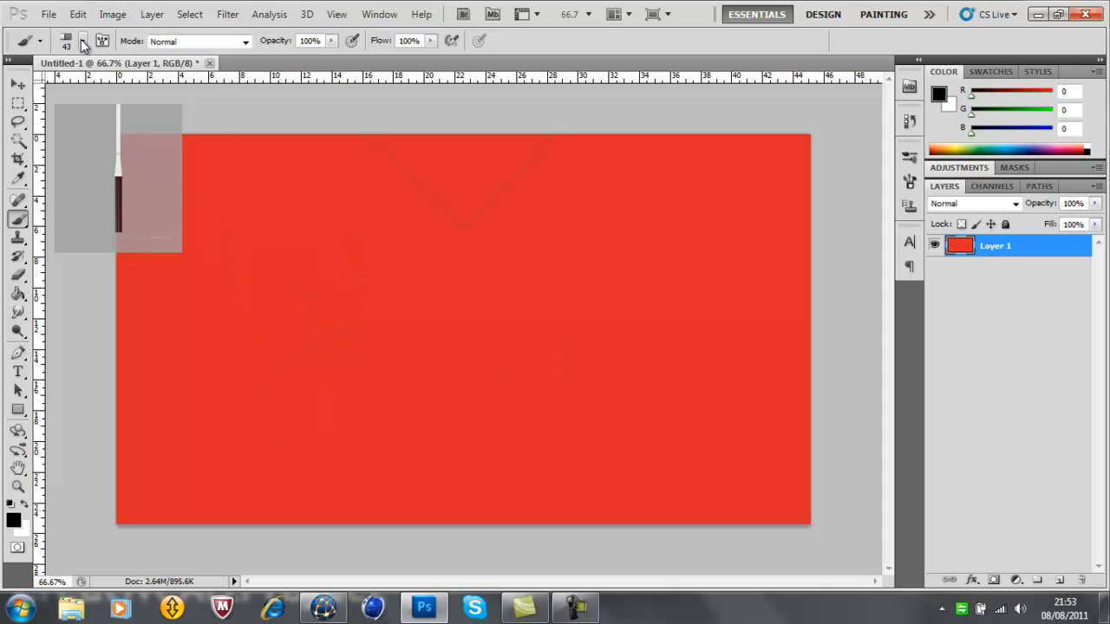
# Step: Replace the brush presets with the Assorted Brushes set and look through its tips
pyautogui.click(82, 41)
pyautogui.click(204, 69)
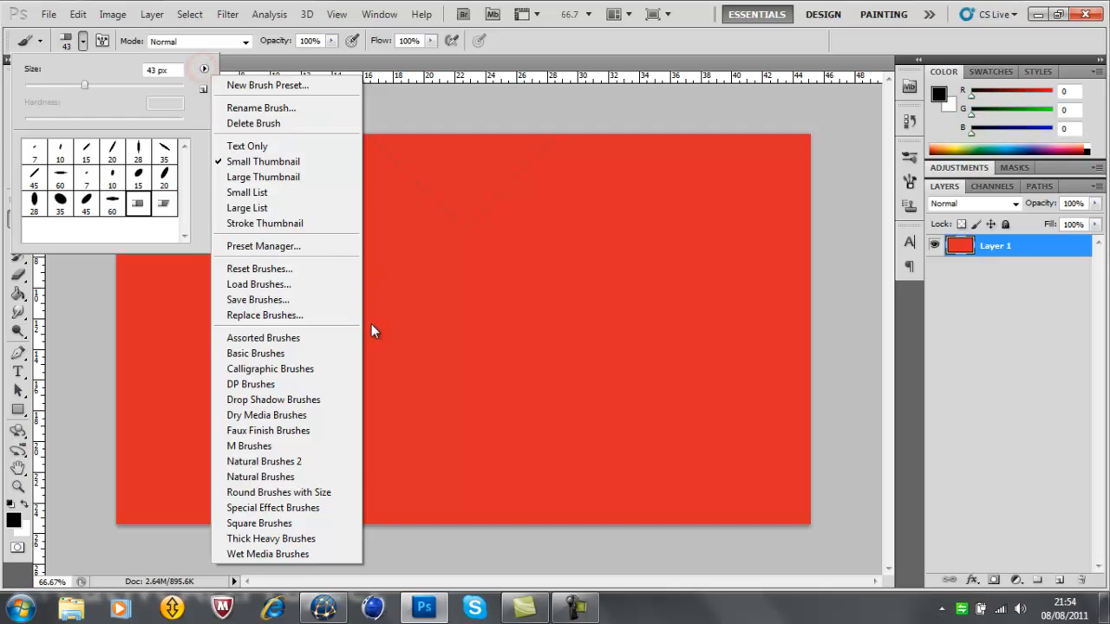
pyautogui.click(331, 337)
pyautogui.click(505, 246)
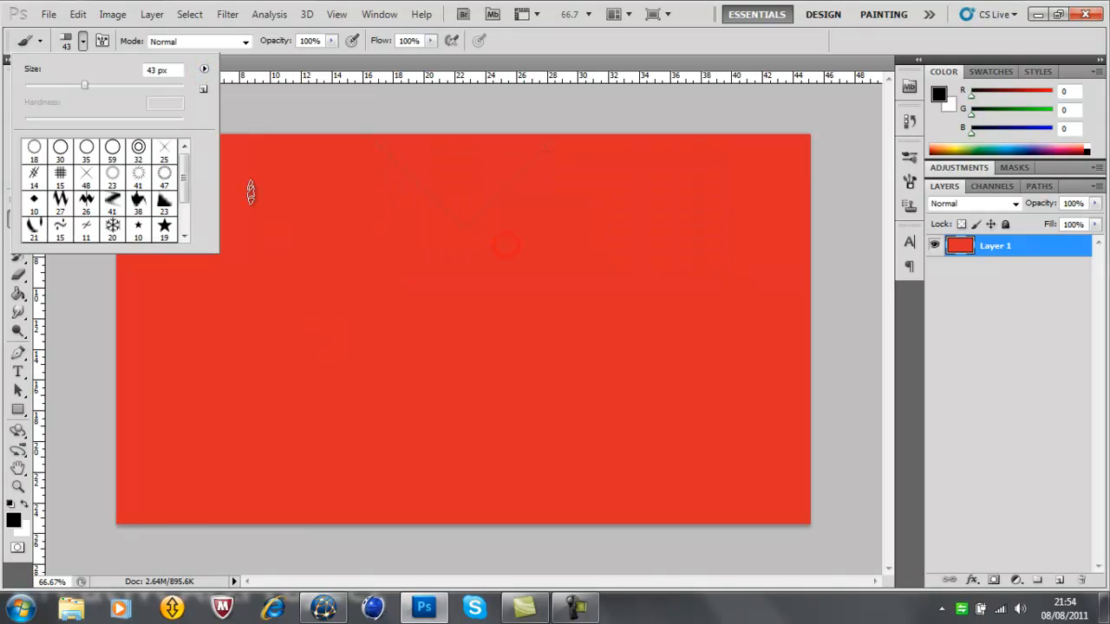
pyautogui.moveTo(183, 185)
pyautogui.mouseDown()
pyautogui.moveTo(187, 235)
pyautogui.moveTo(187, 165)
pyautogui.mouseUp()
# Step: Replace the brush presets with the Basic Brushes set and choose the soft round 500 px brush
pyautogui.click(204, 68)
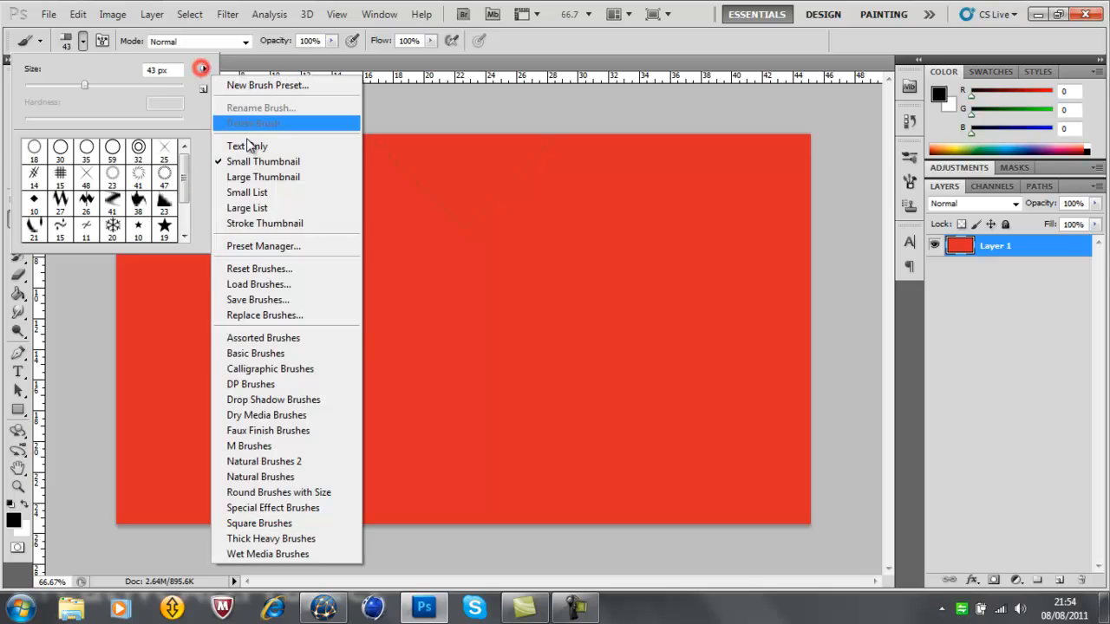
pyautogui.click(316, 351)
pyautogui.click(462, 242)
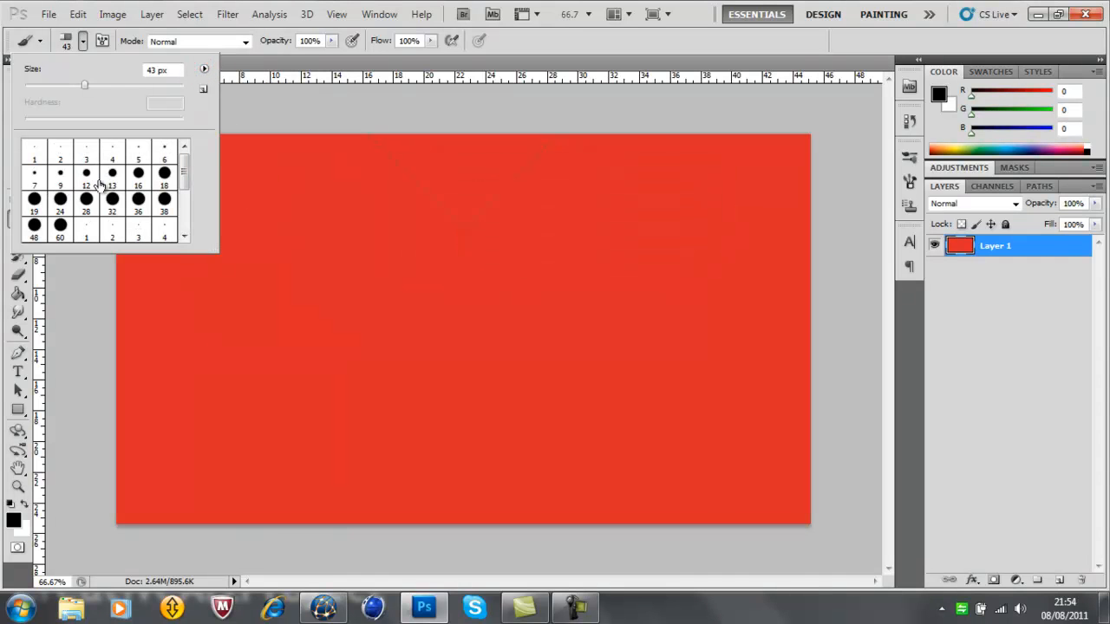
pyautogui.moveTo(193, 173); pyautogui.dragTo(189, 212)
pyautogui.click(62, 229)
# Step: Stamp three large soft black spots on the red canvas with the 500 px brush, undo them and switch to the Move tool
pyautogui.click(476, 303)
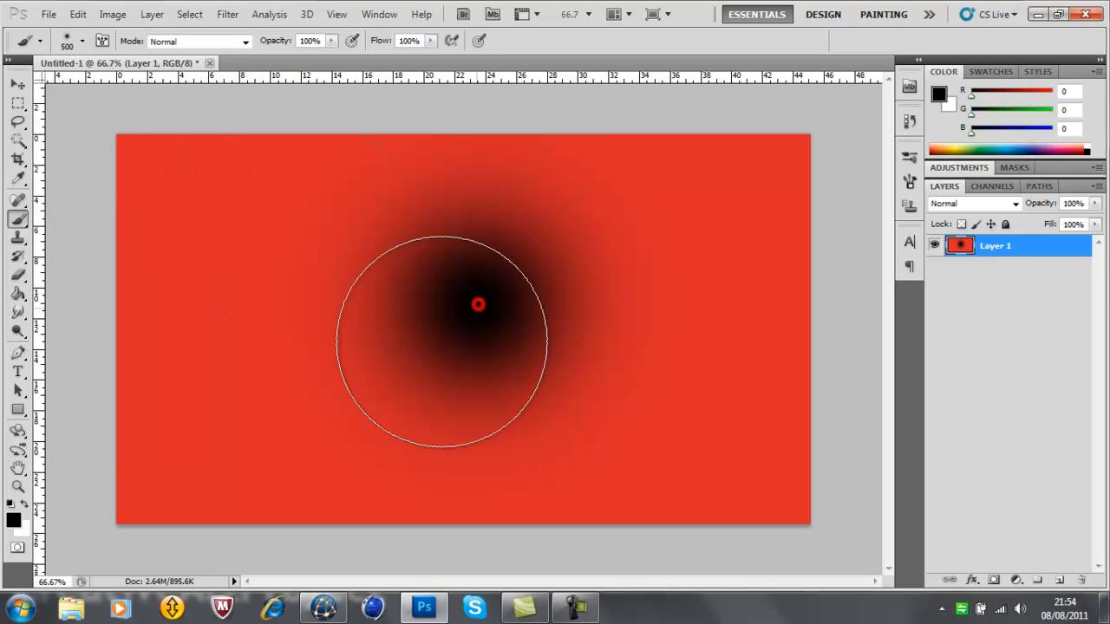
pyautogui.click(269, 371)
pyautogui.click(656, 422)
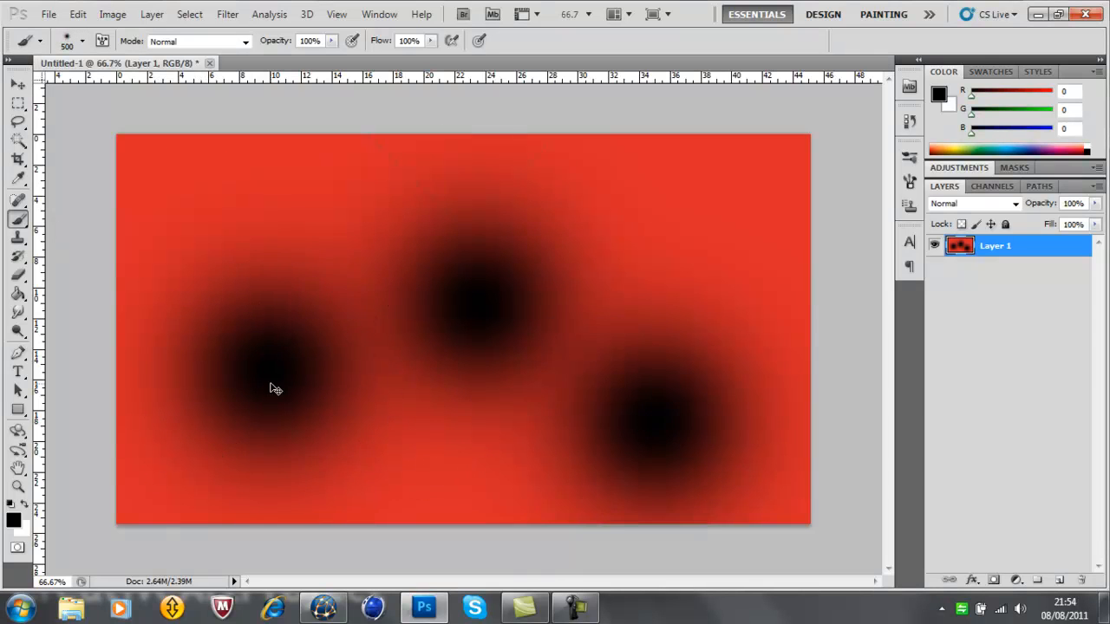
pyautogui.hotkey('ctrl', 'alt', 'z')
pyautogui.hotkey('ctrl', 'alt', 'z')
pyautogui.hotkey('ctrl', 'alt', 'z')
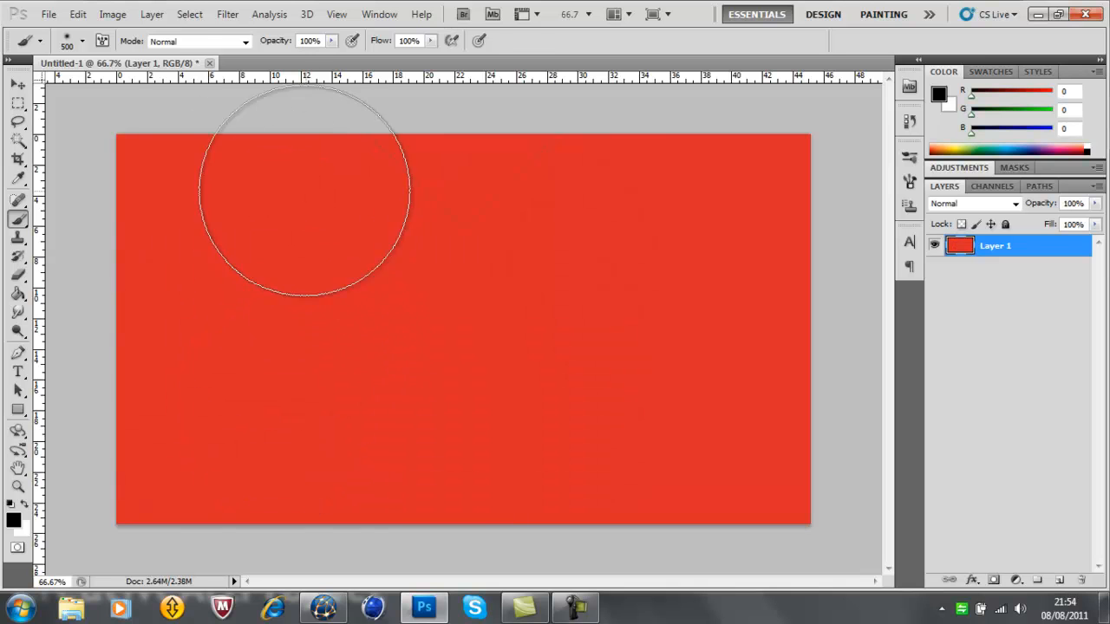
pyautogui.click(19, 85)
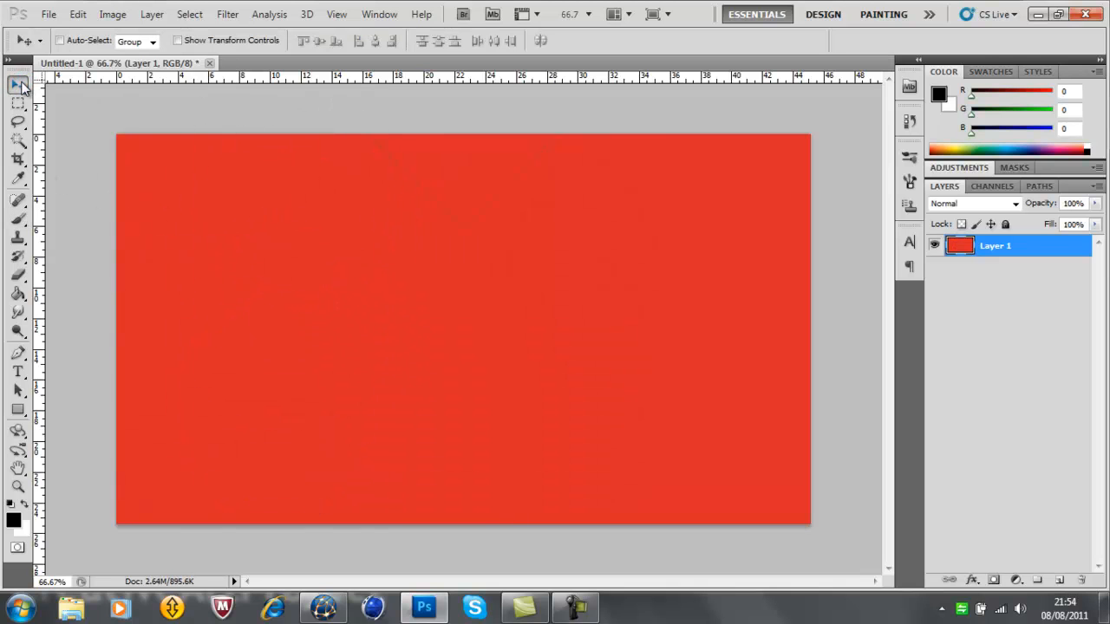